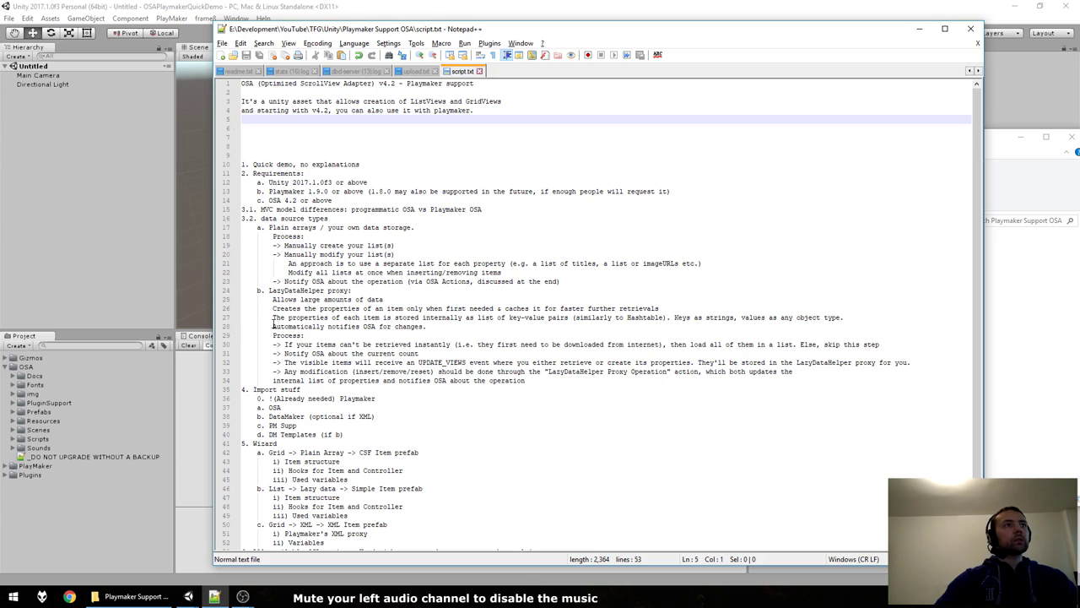
{"action": "left_click_drag", "start_coordinate": [252, 84], "coordinate": [241, 85]}
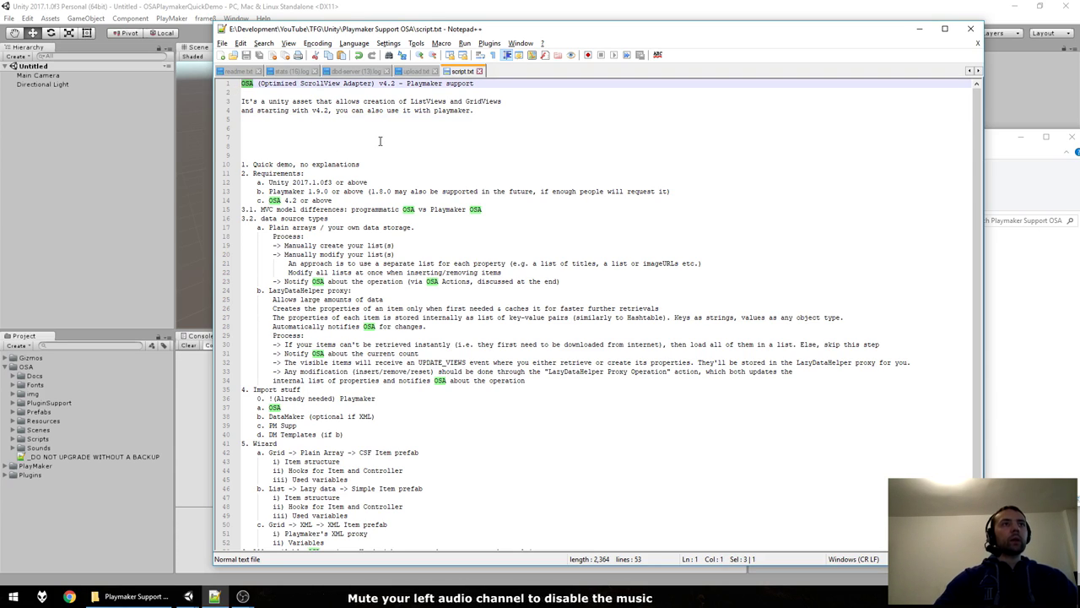
{"action": "left_click", "coordinate": [372, 83]}
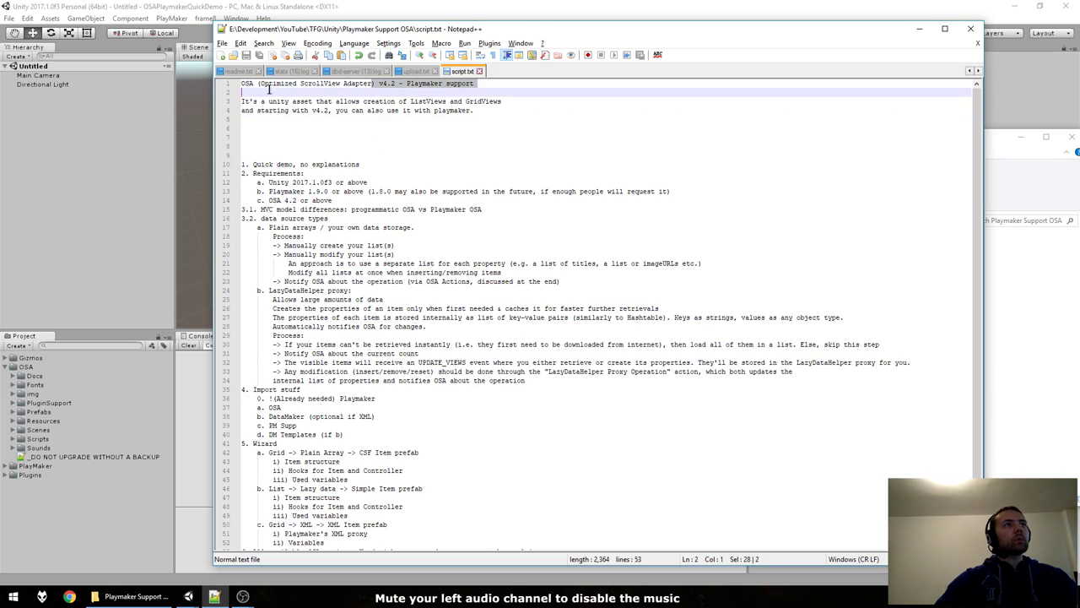
{"action": "left_click", "coordinate": [267, 122]}
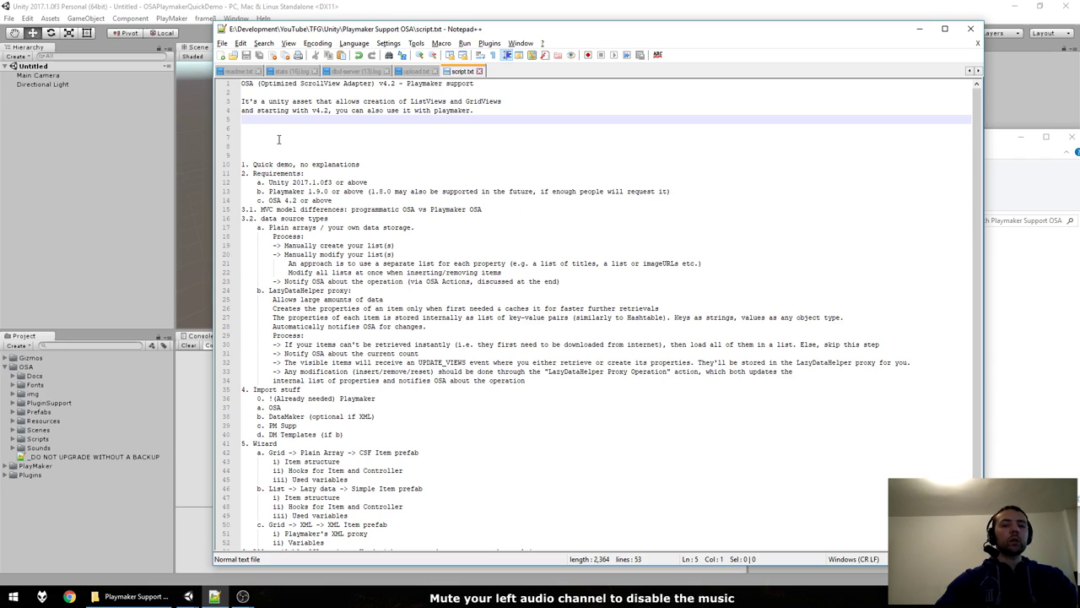
{"action": "left_click_drag", "start_coordinate": [257, 84], "coordinate": [375, 83]}
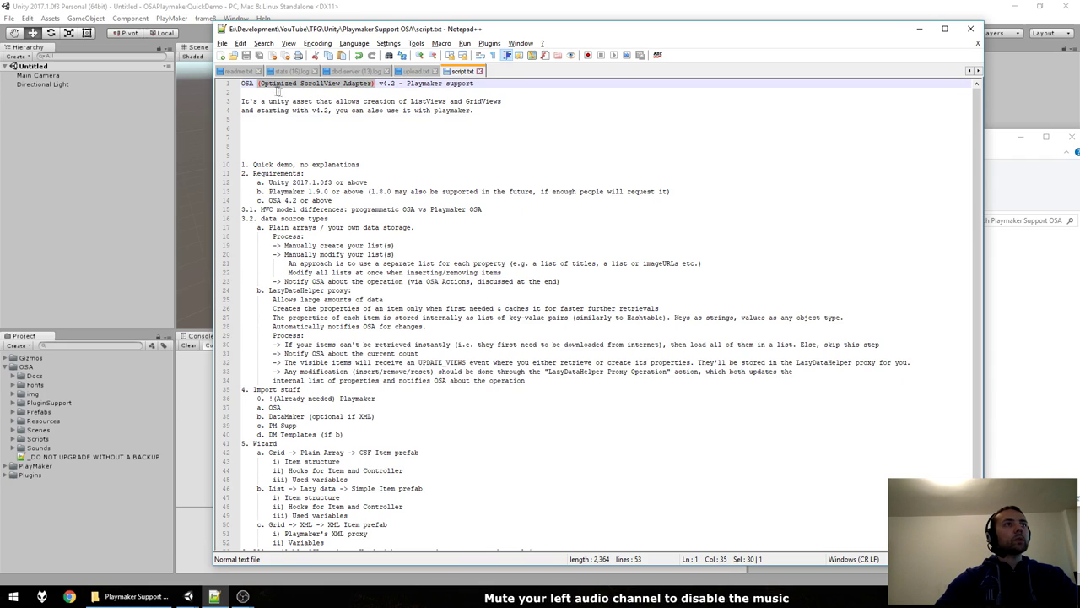
Step: Remove two blank lines between the introduction and the numbered outline in script.txt, and save the file
{"action": "left_click", "coordinate": [278, 119]}
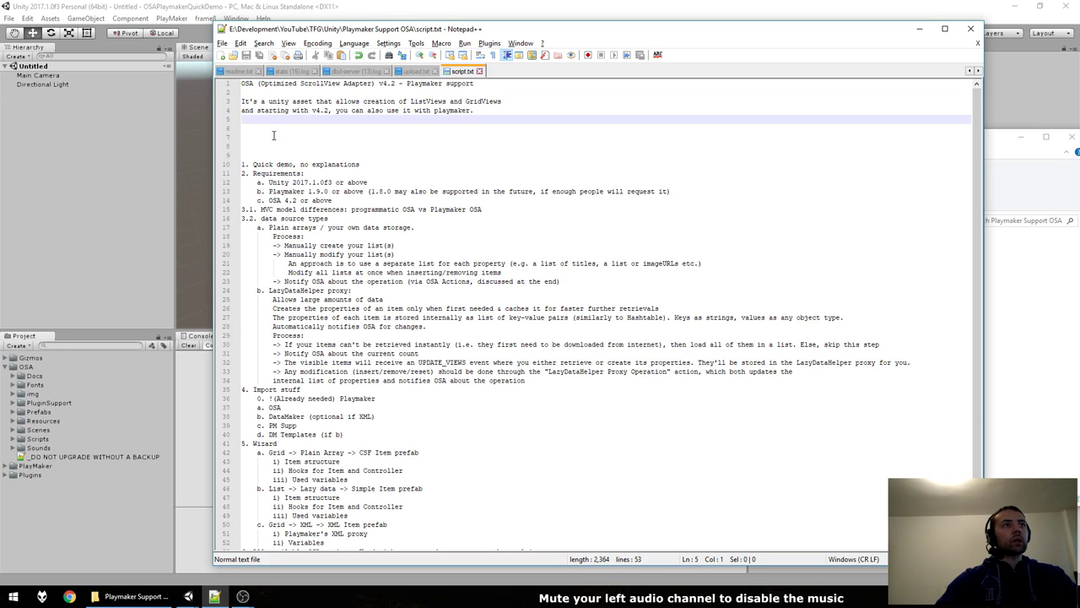
{"action": "key", "text": "Delete"}
{"action": "key", "text": "Delete"}
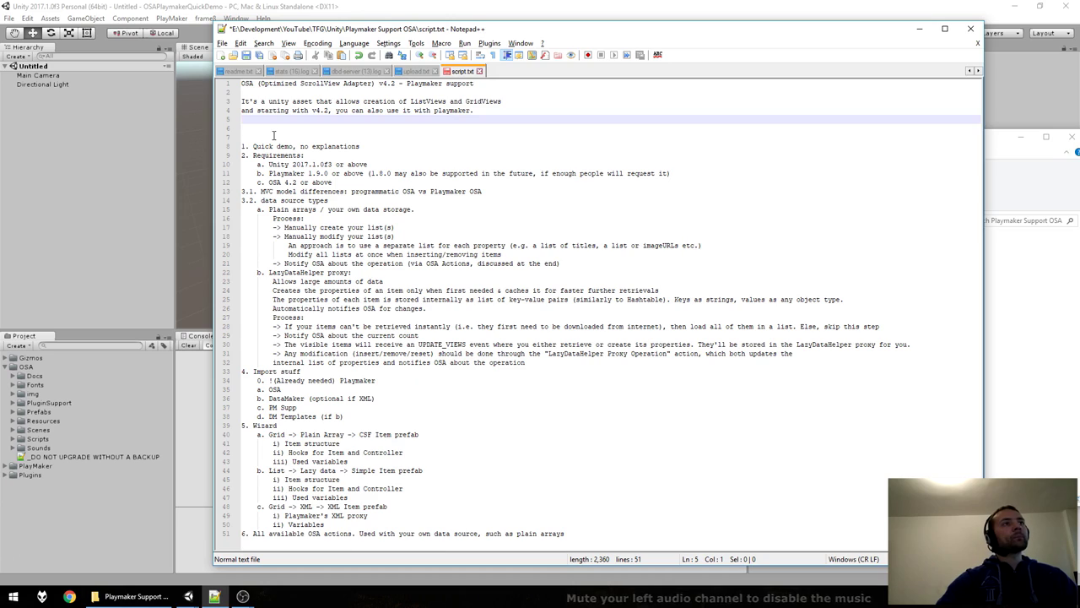
{"action": "key", "text": "ctrl+s"}
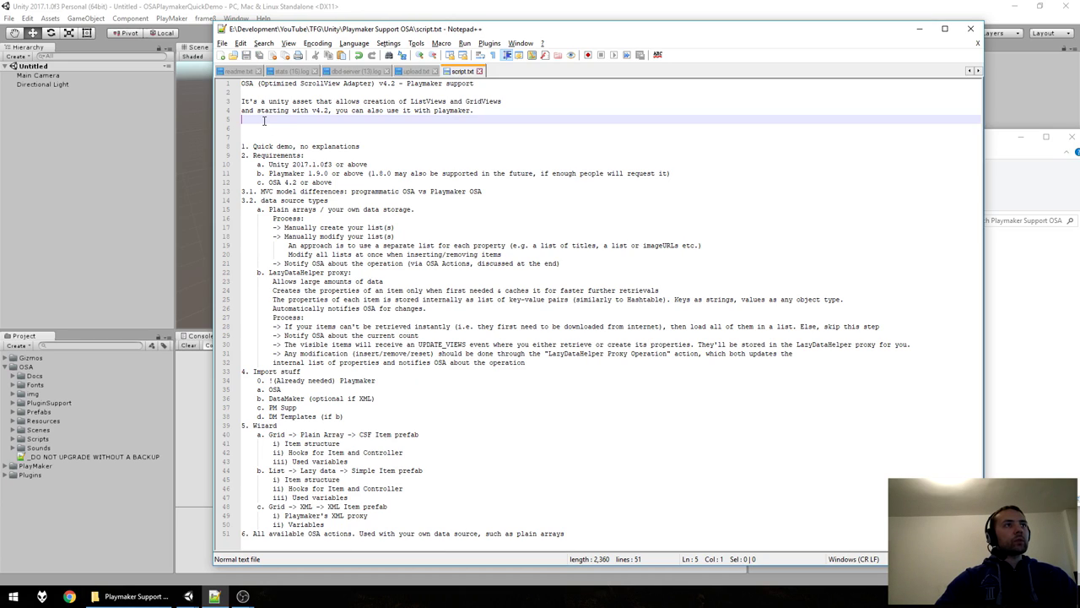
{"action": "left_click", "coordinate": [245, 125]}
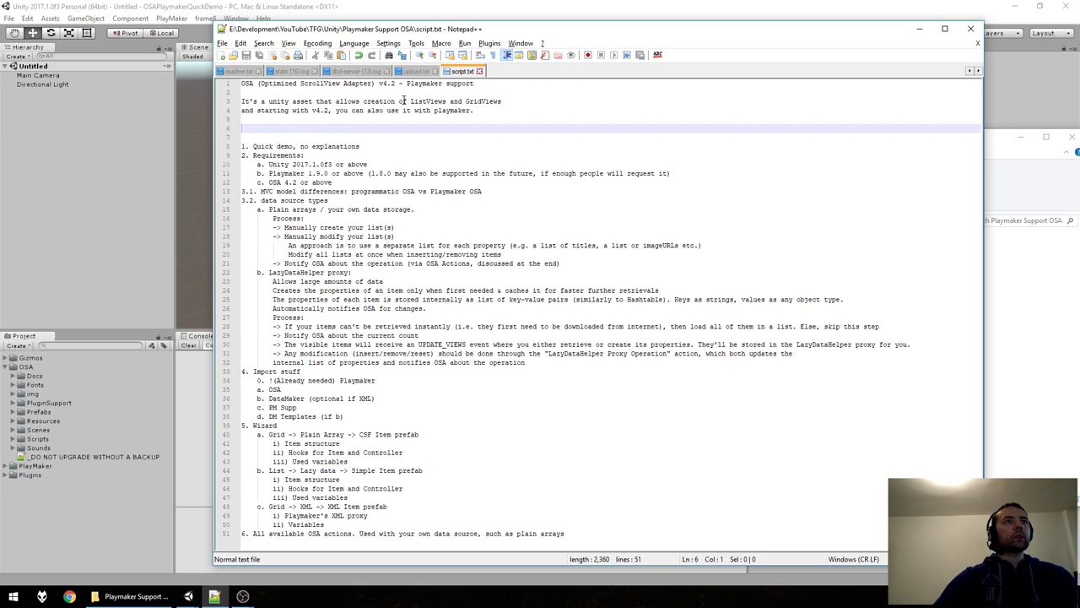
{"action": "left_click", "coordinate": [289, 119]}
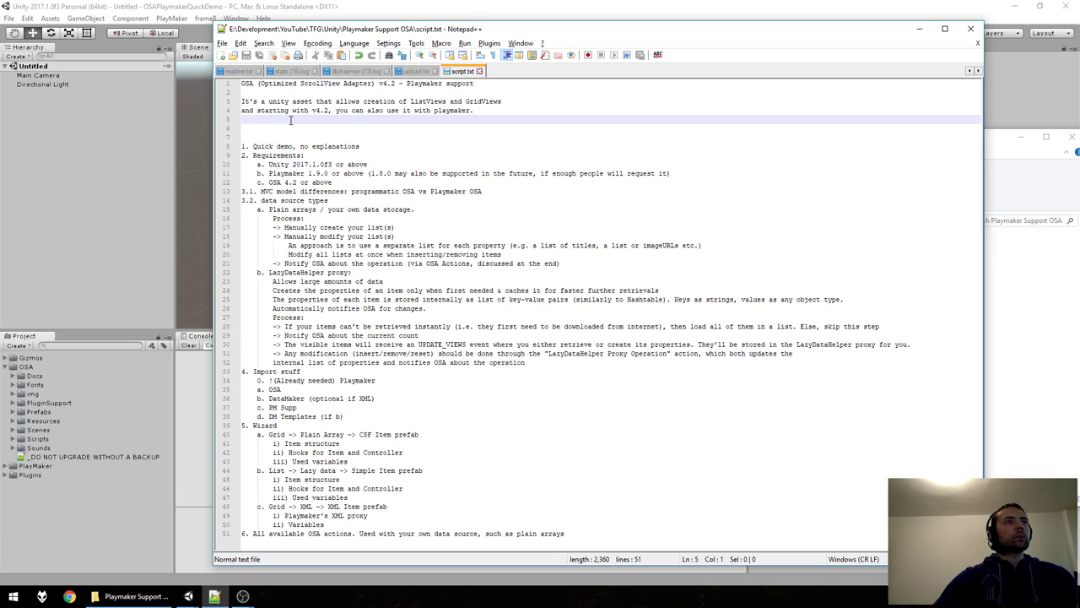
{"action": "left_click", "coordinate": [287, 130]}
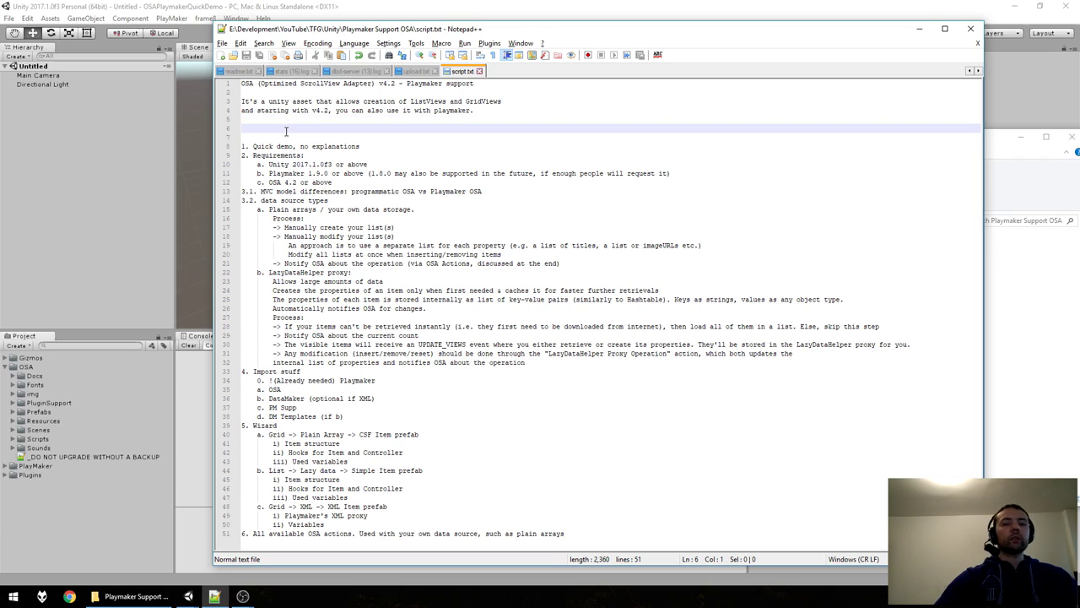
{"action": "left_click", "coordinate": [285, 119]}
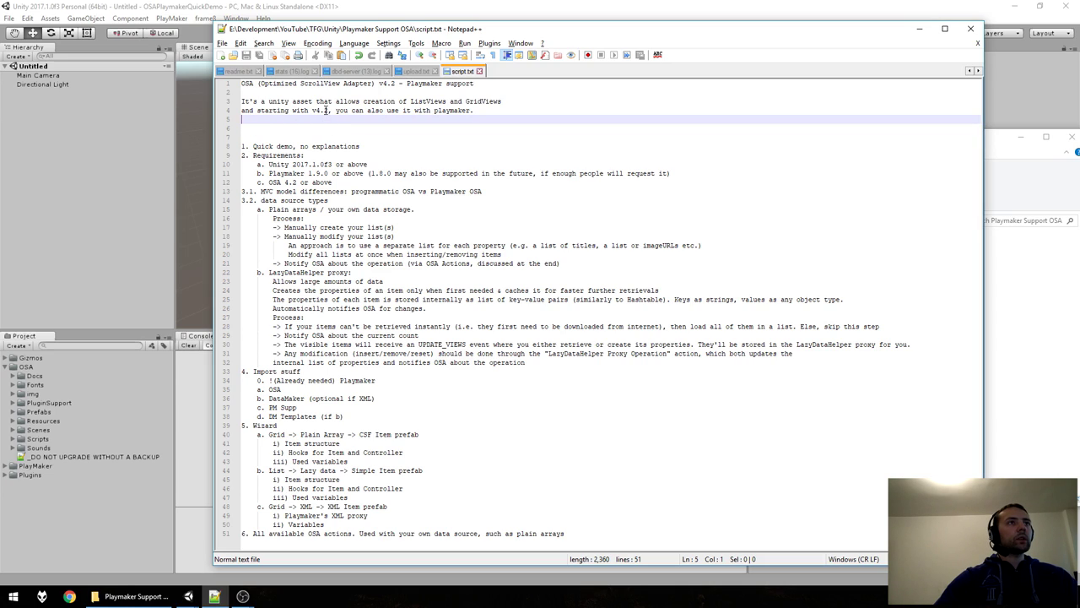
{"action": "left_click_drag", "start_coordinate": [328, 111], "coordinate": [312, 111]}
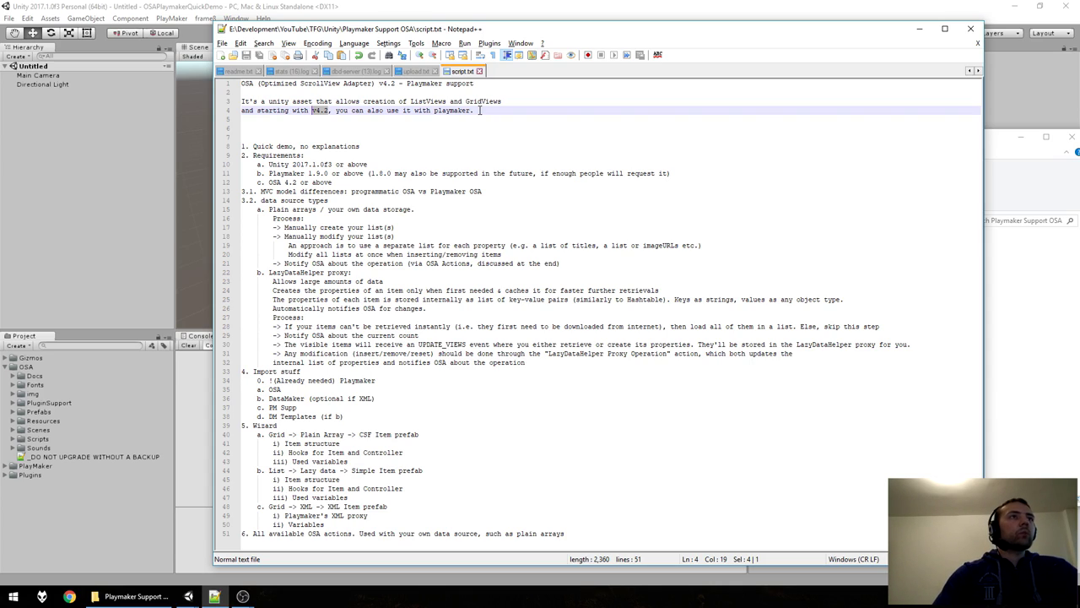
{"action": "left_click_drag", "start_coordinate": [582, 533], "coordinate": [242, 146]}
{"action": "left_click", "coordinate": [243, 81]}
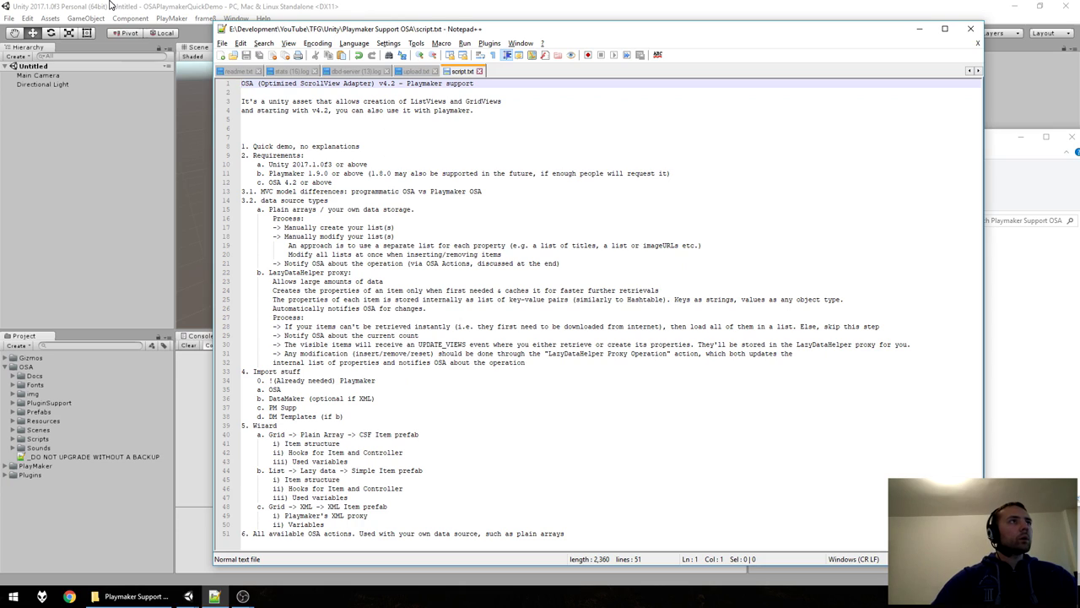
Step: Switch to Unity and add a UI Canvas to the scene
{"action": "left_click", "coordinate": [109, 5]}
{"action": "right_click", "coordinate": [37, 108]}
{"action": "mouse_move", "coordinate": [80, 302]}
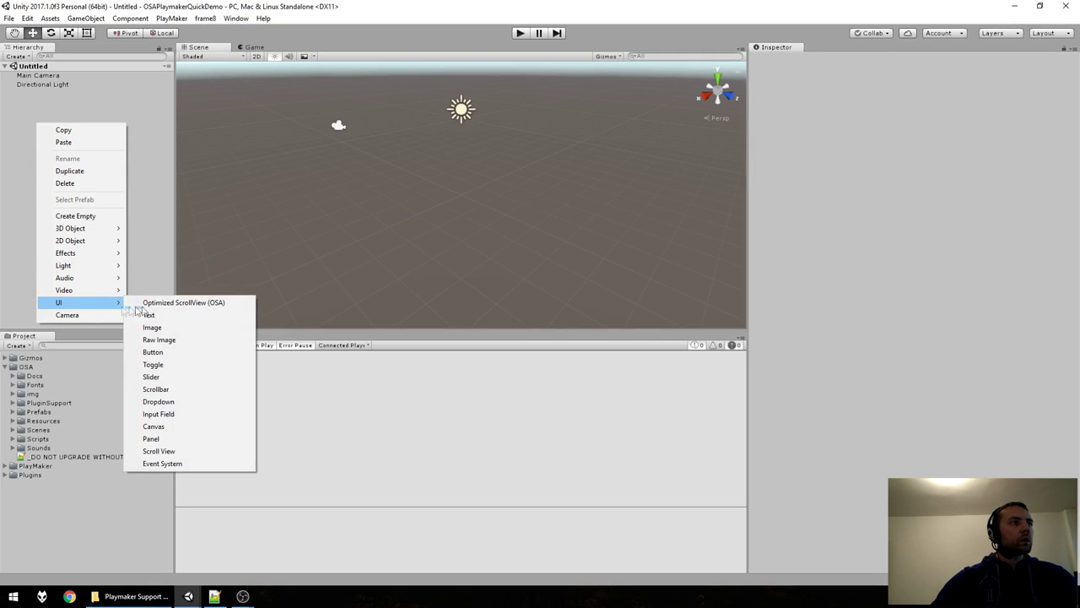
{"action": "left_click", "coordinate": [176, 427]}
Step: Start adding an Optimized ScrollView (OSA) under the Canvas, and move and enlarge the wizard window
{"action": "right_click", "coordinate": [42, 94]}
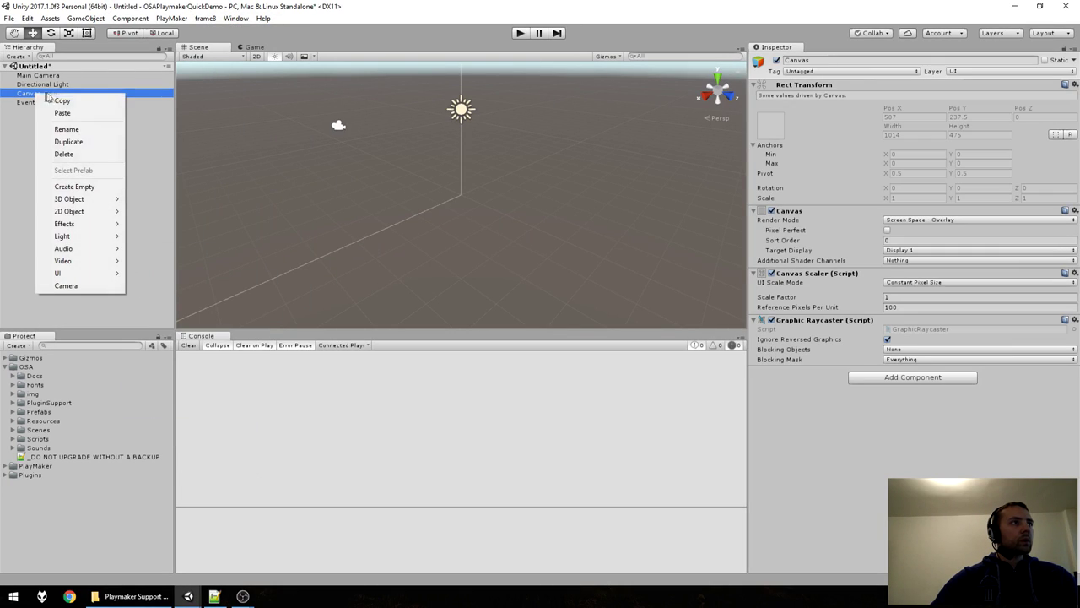
{"action": "mouse_move", "coordinate": [84, 272]}
{"action": "left_click", "coordinate": [194, 276]}
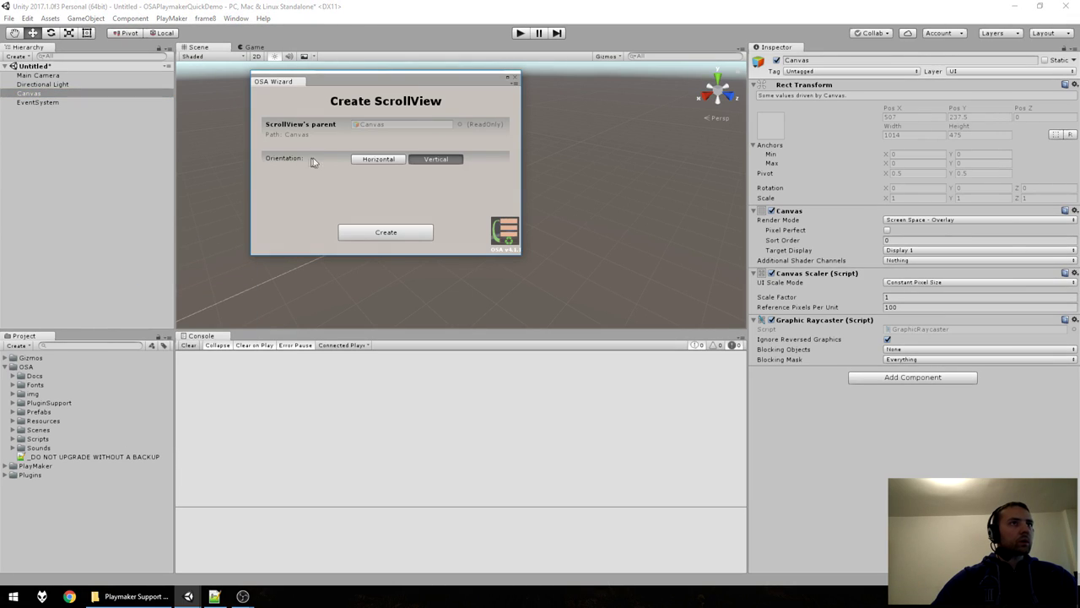
{"action": "left_click_drag", "start_coordinate": [362, 79], "coordinate": [331, 69]}
{"action": "left_click_drag", "start_coordinate": [493, 248], "coordinate": [566, 300]}
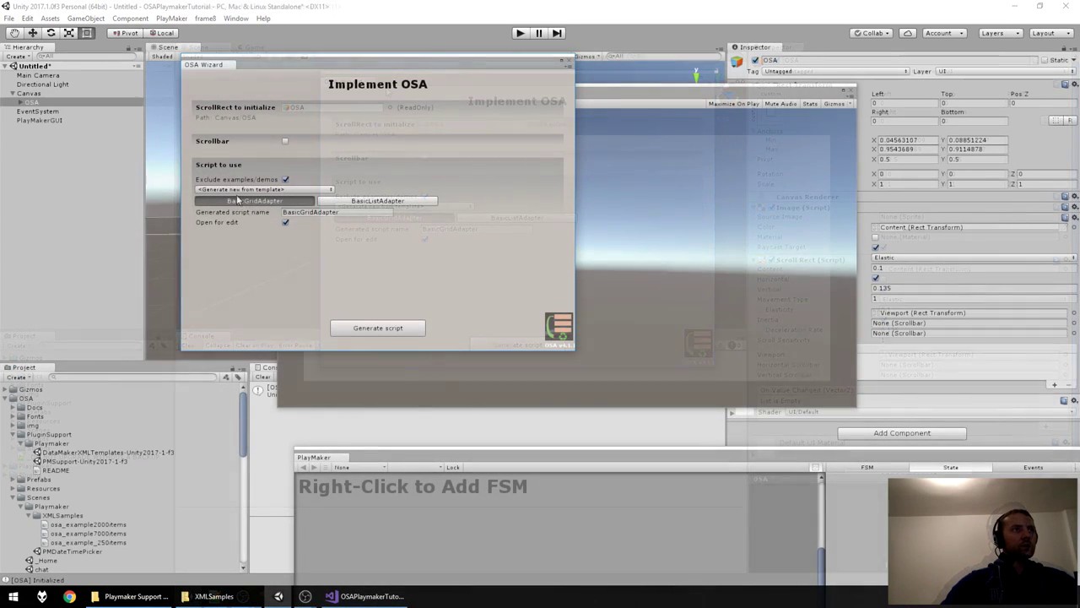
Step: Choose PlaymakerListOSA as the script to use and generate the PMPlainArrayController
{"action": "left_click", "coordinate": [264, 189]}
{"action": "left_click", "coordinate": [253, 226]}
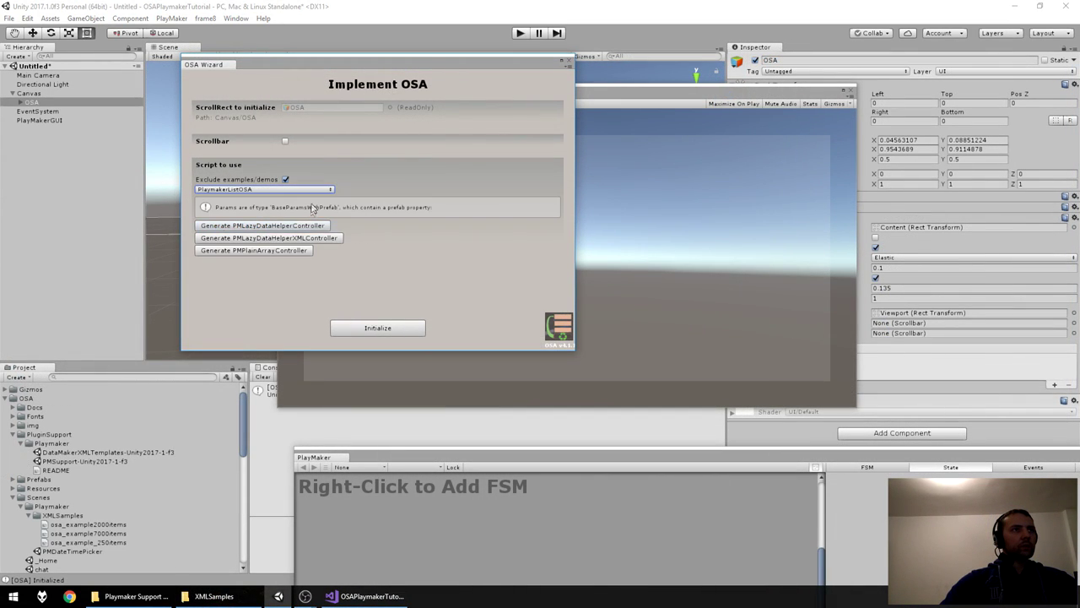
{"action": "left_click", "coordinate": [284, 252]}
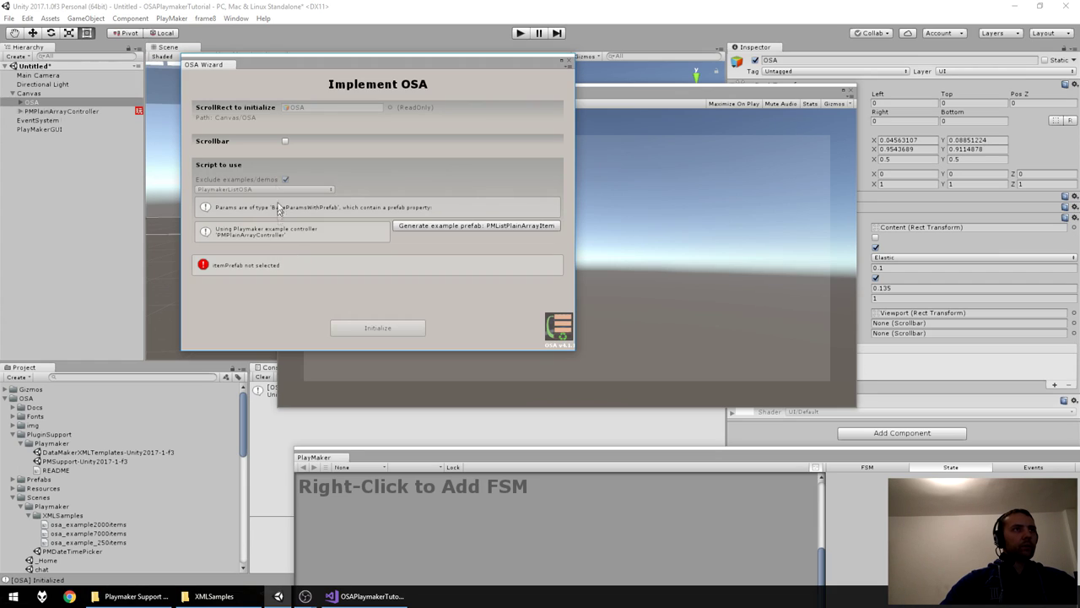
Step: Enable the scrollbar, generate the PMListPlainArrayItem example prefab, and initialize the OSA
{"action": "left_click", "coordinate": [285, 141]}
{"action": "left_click", "coordinate": [460, 242]}
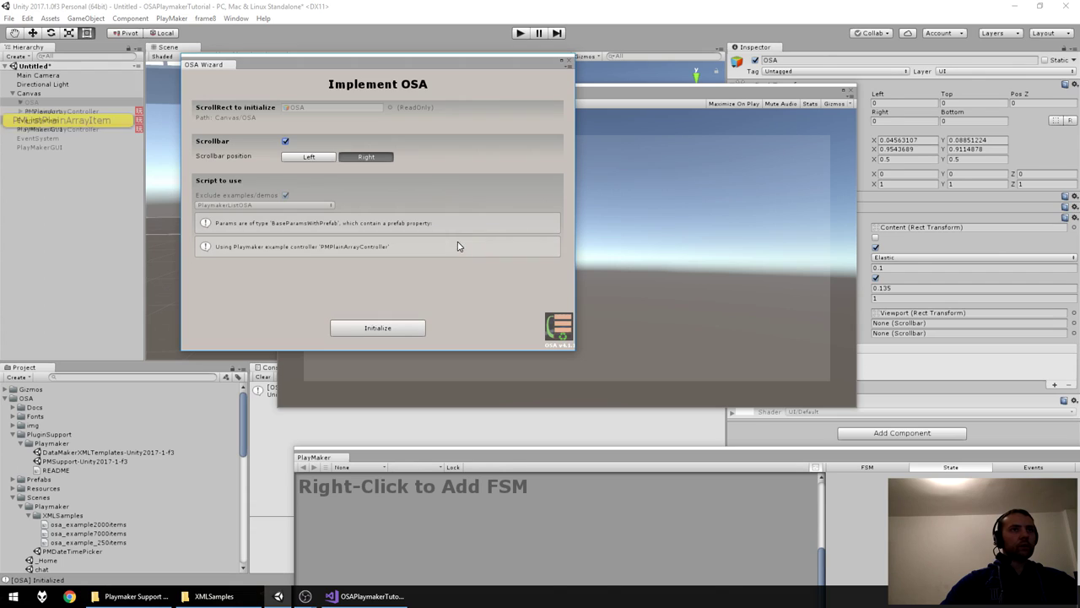
{"action": "left_click", "coordinate": [393, 328]}
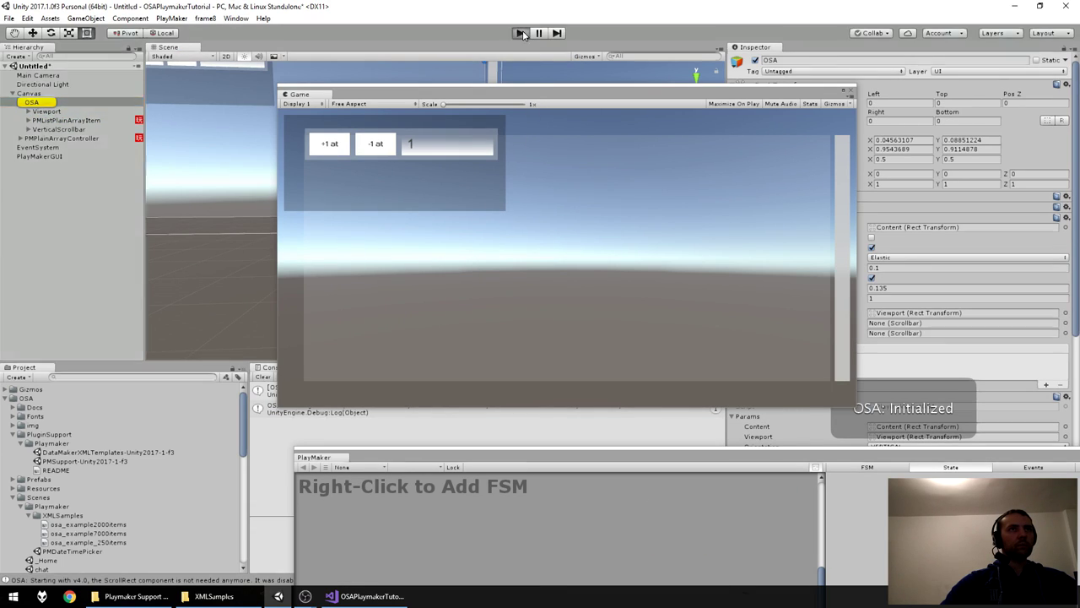
Step: Run the scene and scroll through the generated list down and back to its start
{"action": "left_click", "coordinate": [521, 32]}
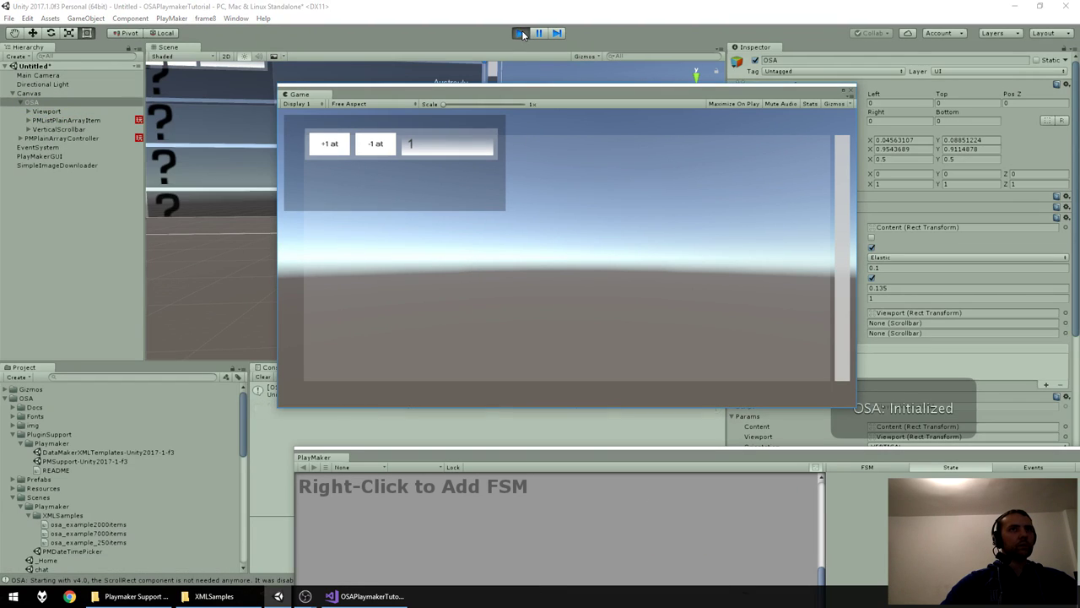
{"action": "scroll", "coordinate": [579, 307], "scroll_direction": "down", "scroll_amount": 10}
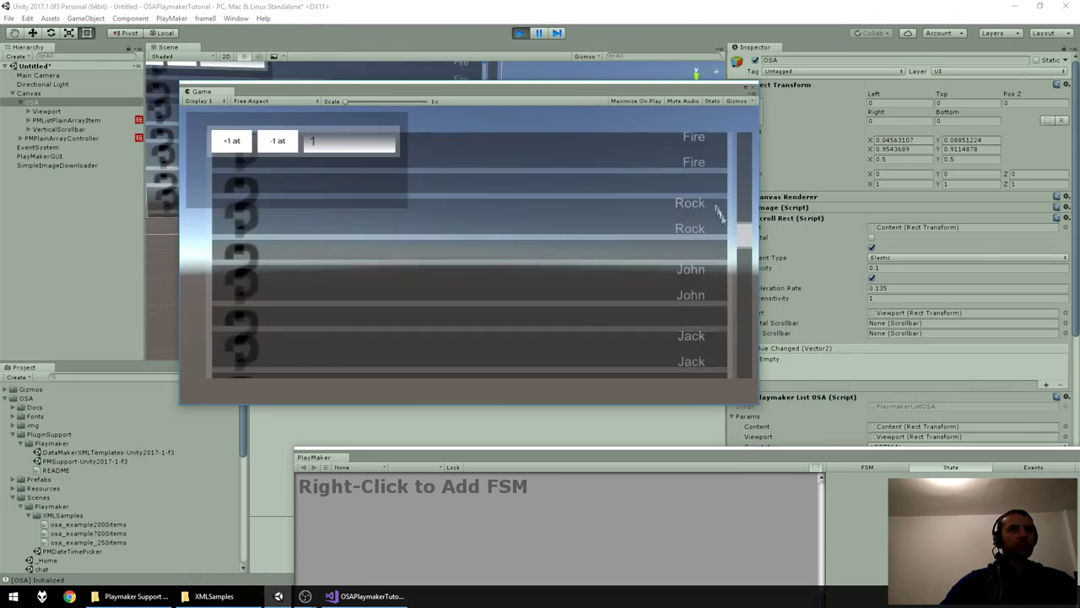
{"action": "scroll", "coordinate": [544, 302], "scroll_direction": "up", "scroll_amount": 10}
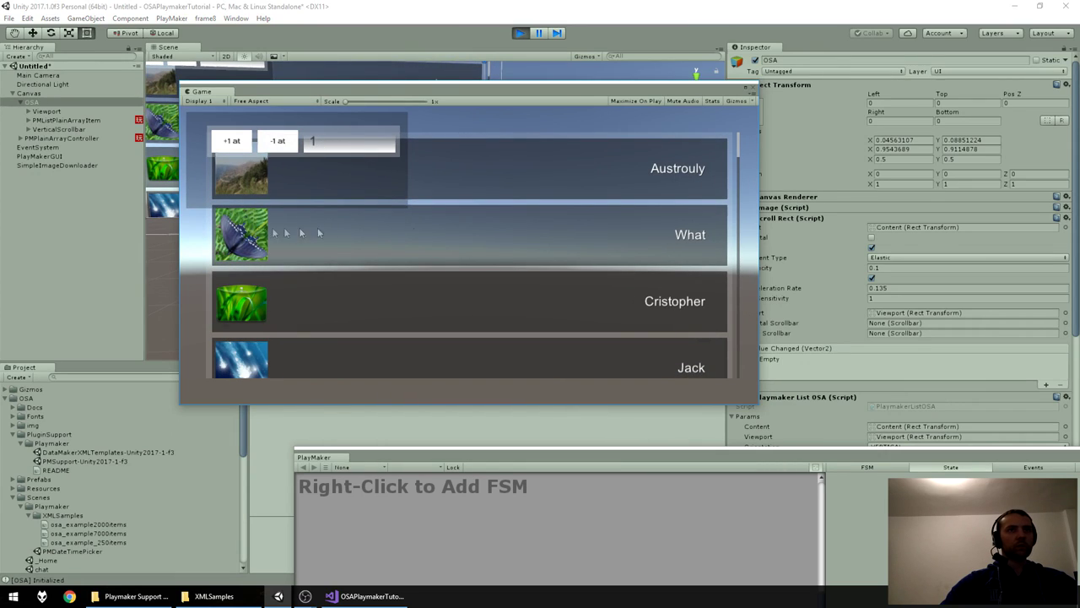
Step: Test list editing in the running scene by removing three items at index 1 and adding two there
{"action": "left_click", "coordinate": [281, 143]}
{"action": "left_click", "coordinate": [278, 143]}
{"action": "left_click", "coordinate": [278, 144]}
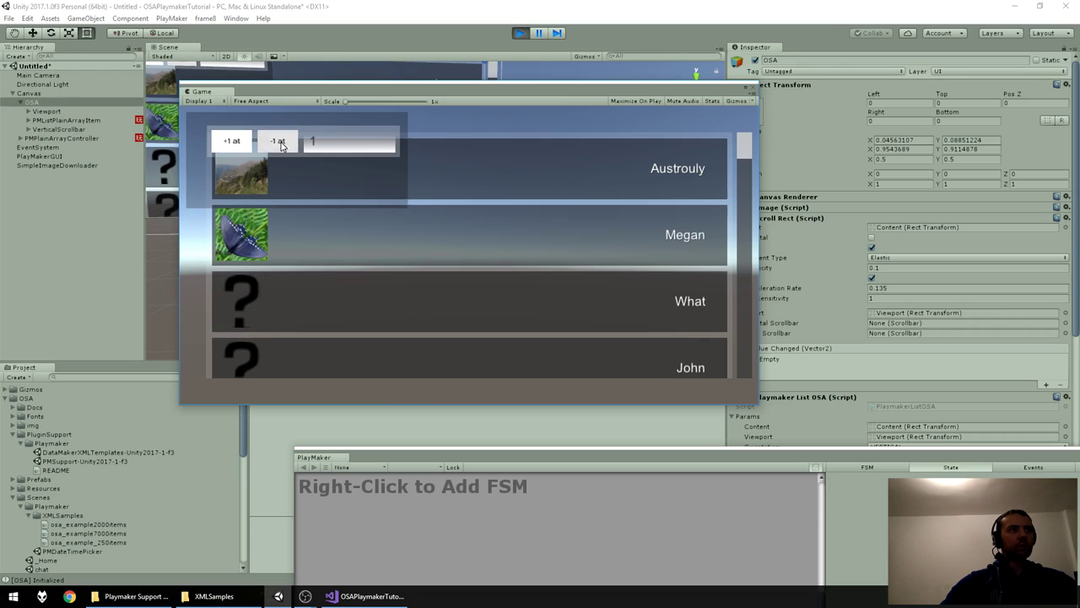
{"action": "left_click", "coordinate": [230, 142]}
{"action": "left_click", "coordinate": [230, 142]}
Step: Set the list index to 2, then remove three items and add seven at that index
{"action": "left_click", "coordinate": [333, 147]}
{"action": "type", "text": "2"}
{"action": "left_click", "coordinate": [283, 143]}
{"action": "left_click", "coordinate": [285, 145]}
{"action": "left_click", "coordinate": [285, 145]}
{"action": "left_click", "coordinate": [235, 143]}
{"action": "left_click", "coordinate": [235, 143]}
{"action": "left_click", "coordinate": [236, 144]}
{"action": "left_click", "coordinate": [236, 145]}
{"action": "left_click", "coordinate": [235, 144]}
{"action": "left_click", "coordinate": [235, 144]}
{"action": "left_click", "coordinate": [235, 144]}
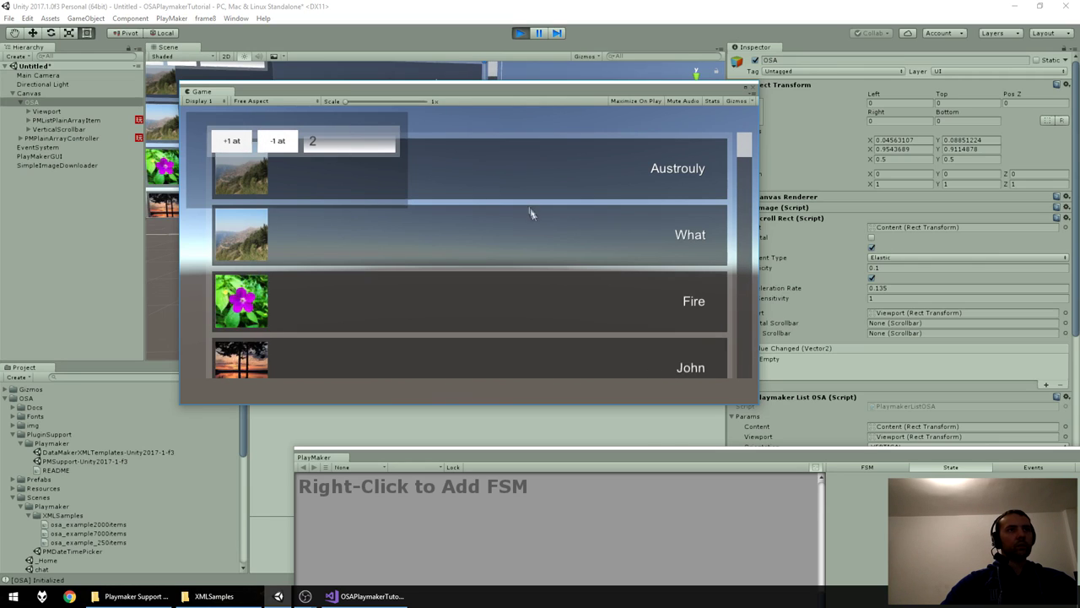
Step: Stop the running scene and delete the OSA list and PMPlainArrayController from the Canvas
{"action": "left_click", "coordinate": [512, 38]}
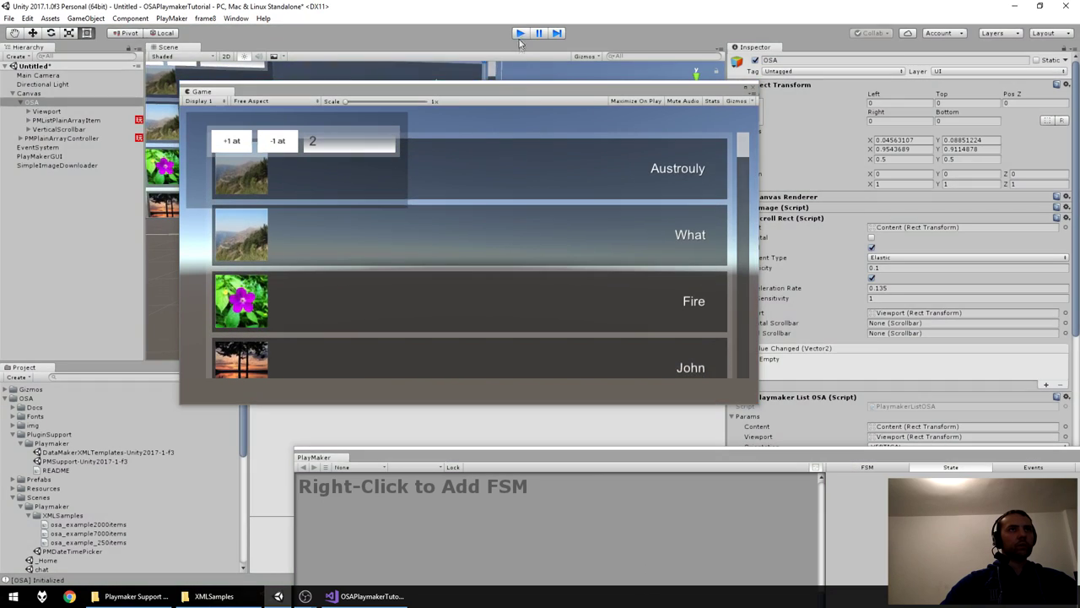
{"action": "left_click_drag", "start_coordinate": [620, 459], "coordinate": [561, 424]}
{"action": "left_click", "coordinate": [26, 103]}
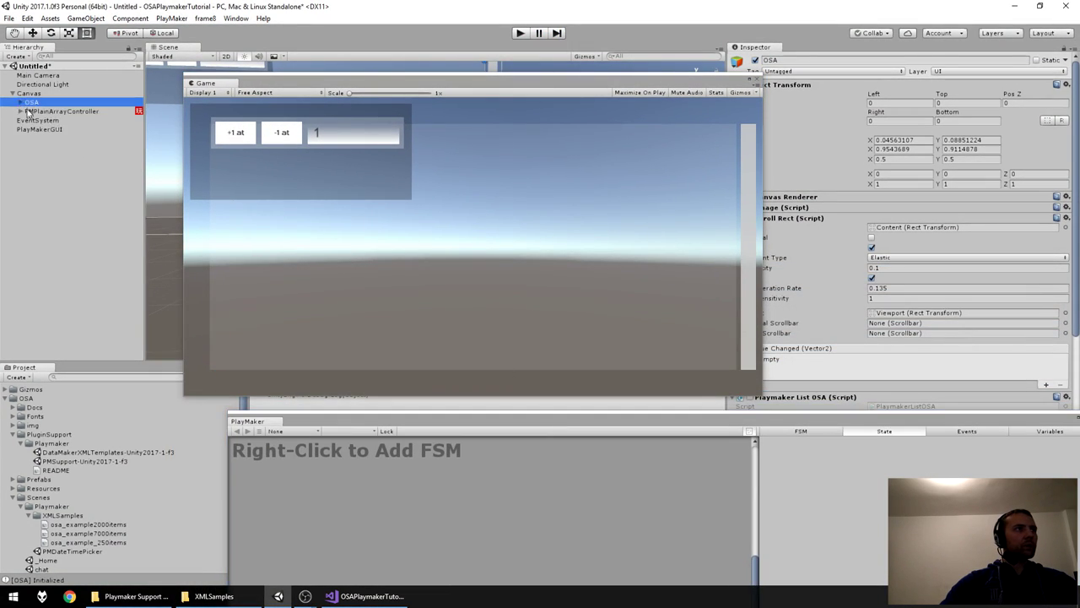
{"action": "key", "text": "Delete"}
Step: Create a new vertical Optimized ScrollView (OSA) under the Canvas
{"action": "left_click", "coordinate": [34, 94]}
{"action": "right_click", "coordinate": [35, 96]}
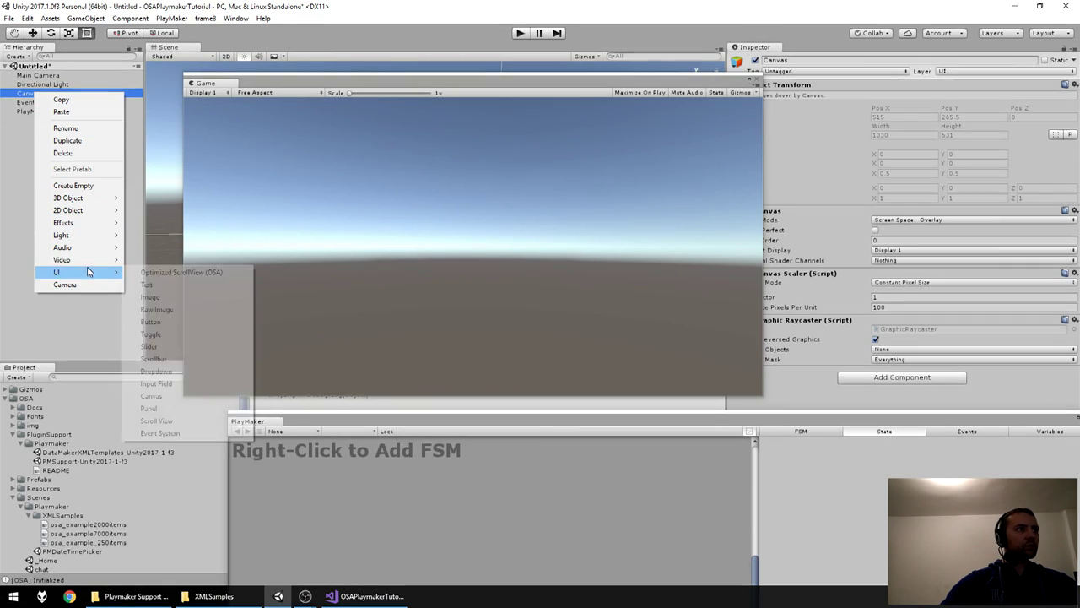
{"action": "left_click", "coordinate": [168, 273]}
{"action": "left_click", "coordinate": [435, 285]}
Step: Enable the scrollbar, choose PlaymakerListOSA as the script, and generate the PMLazyDataHelperController
{"action": "left_click", "coordinate": [284, 141]}
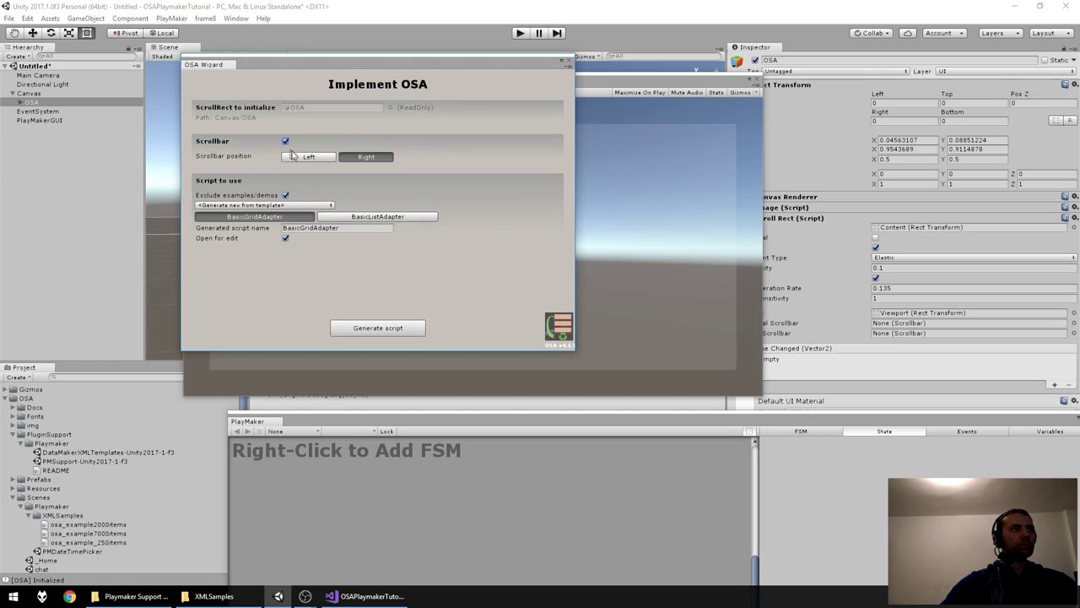
{"action": "left_click", "coordinate": [294, 206]}
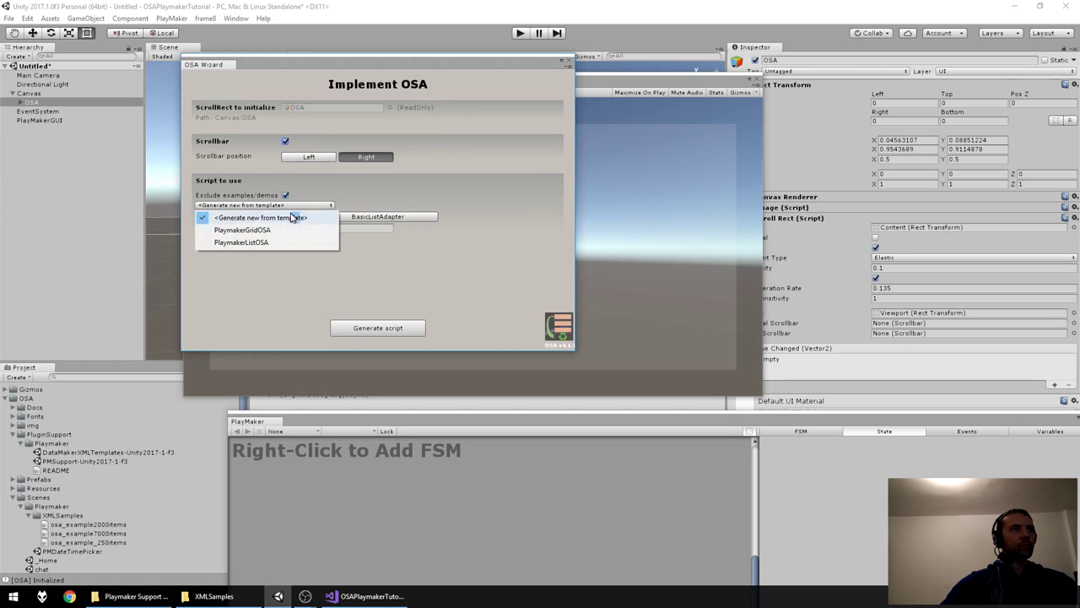
{"action": "left_click", "coordinate": [285, 243]}
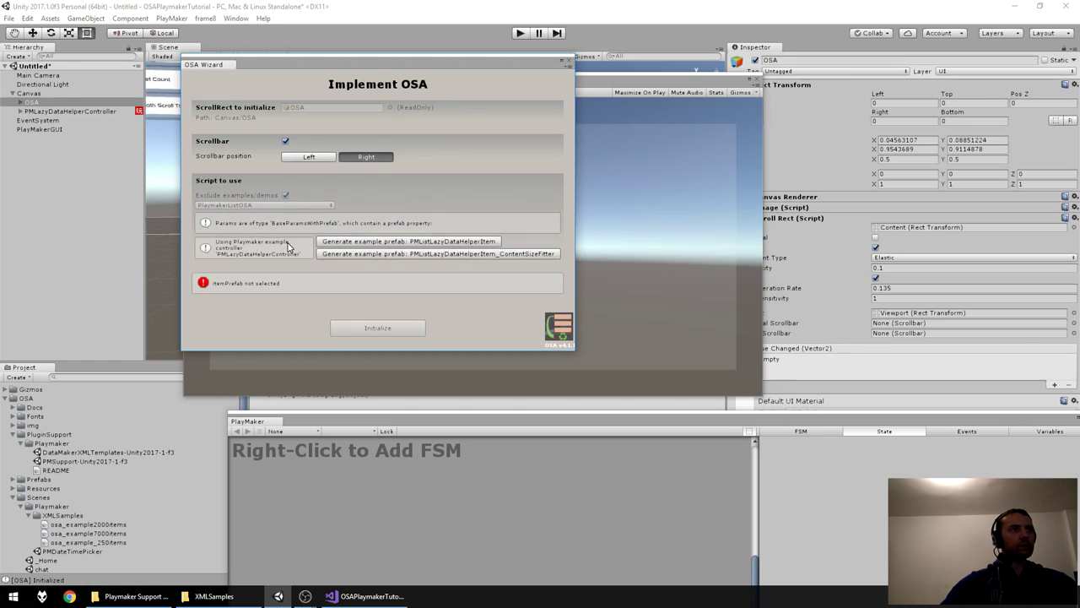
Step: Generate the PMListLazyDataHelperItem example prefab and initialize the OSA
{"action": "left_click", "coordinate": [482, 243]}
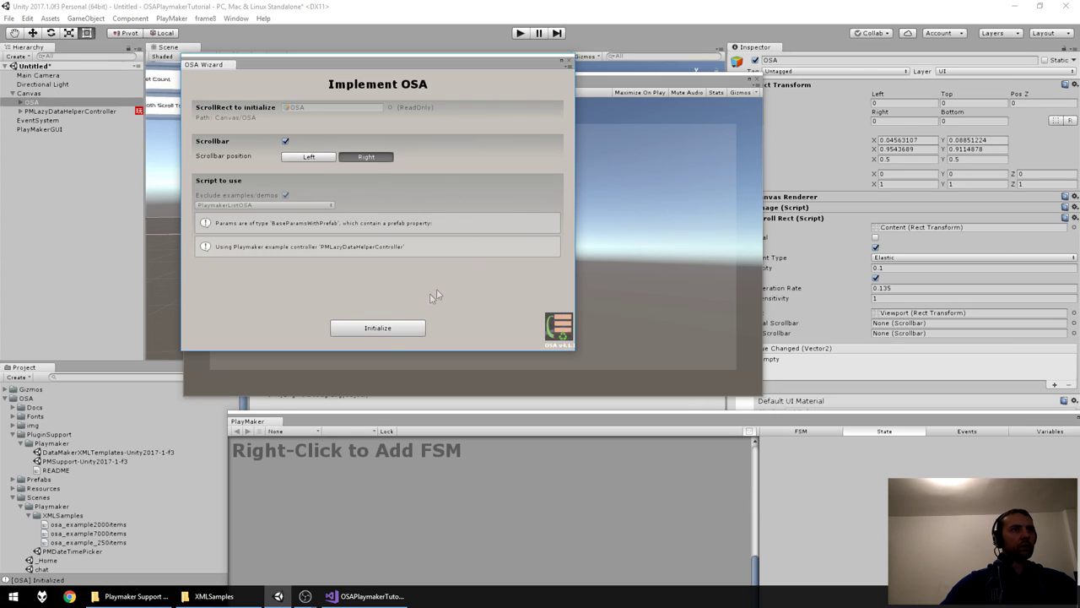
{"action": "left_click", "coordinate": [388, 331]}
Step: Run the scene and scroll through the lazy data list's items
{"action": "left_click", "coordinate": [520, 34]}
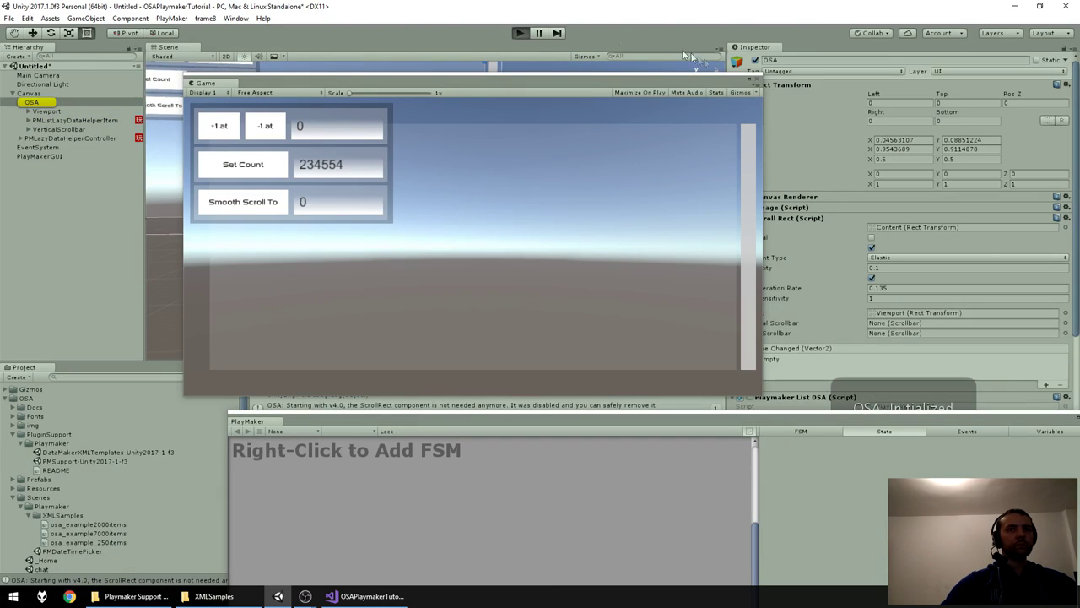
{"action": "left_click", "coordinate": [349, 168]}
{"action": "left_click", "coordinate": [291, 175]}
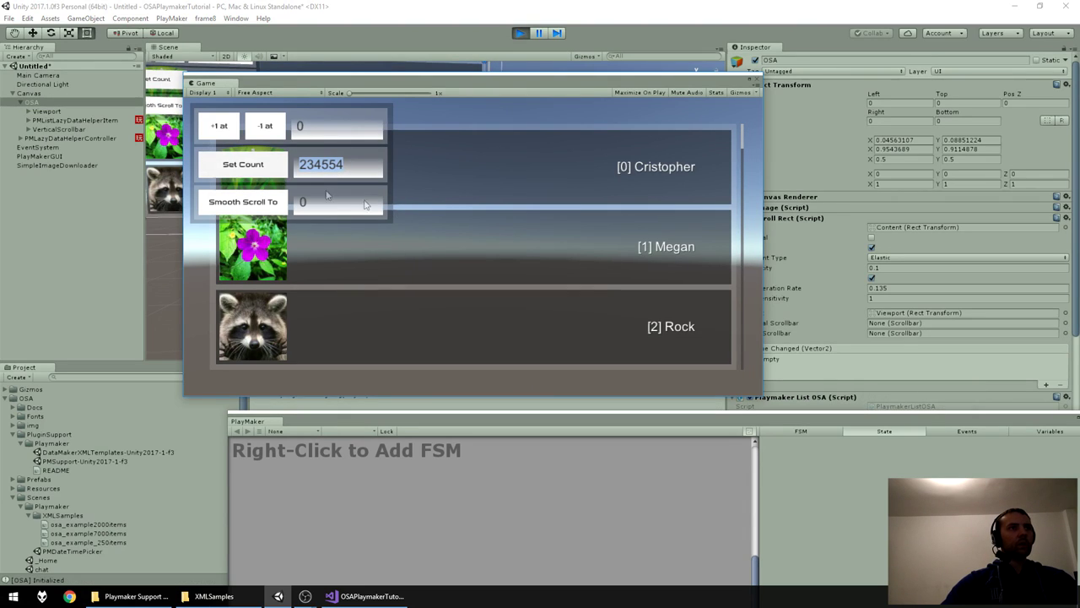
{"action": "scroll", "coordinate": [461, 318], "scroll_direction": "down", "scroll_amount": 3}
Step: Set the Smooth Scroll To index to 44444 and smooth-scroll the running list to that item
{"action": "left_click", "coordinate": [329, 211]}
{"action": "type", "text": "4444444"}
{"action": "key", "text": "BackSpace"}
{"action": "key", "text": "BackSpace"}
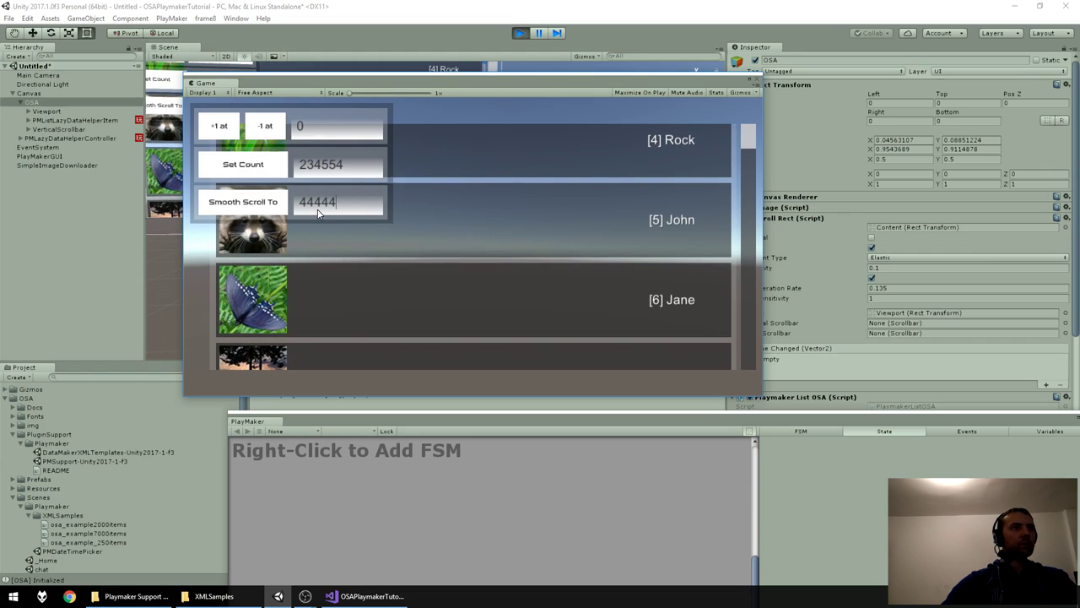
{"action": "left_click", "coordinate": [270, 204]}
{"action": "left_click", "coordinate": [270, 204]}
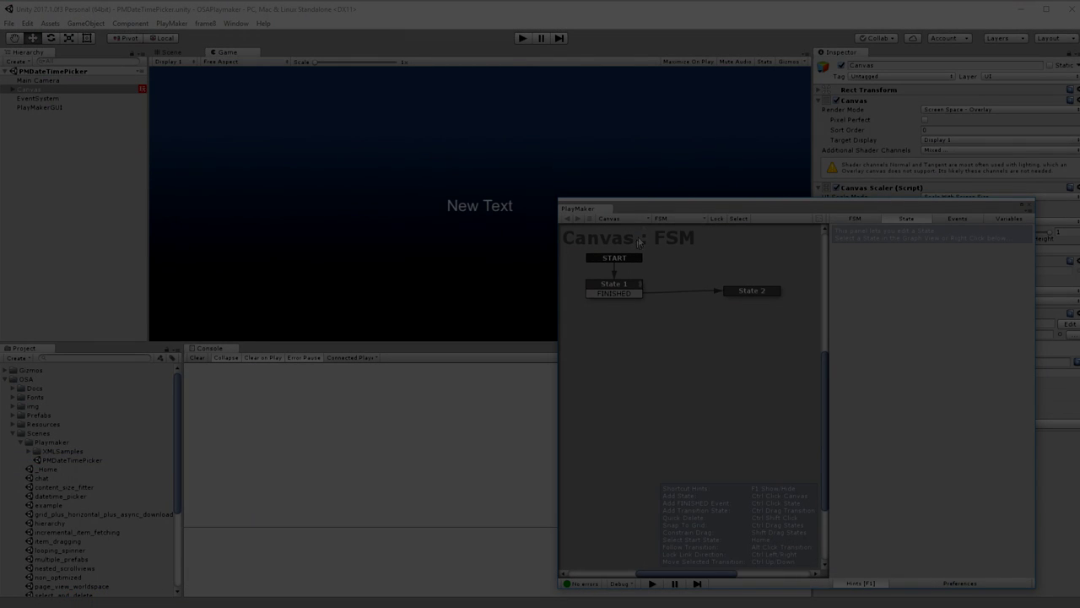
Step: Run the PMDateTimePicker scene, move the PlayMaker window away from the picker, and select the current date and time
{"action": "key", "text": "F1"}
{"action": "left_click", "coordinate": [523, 38]}
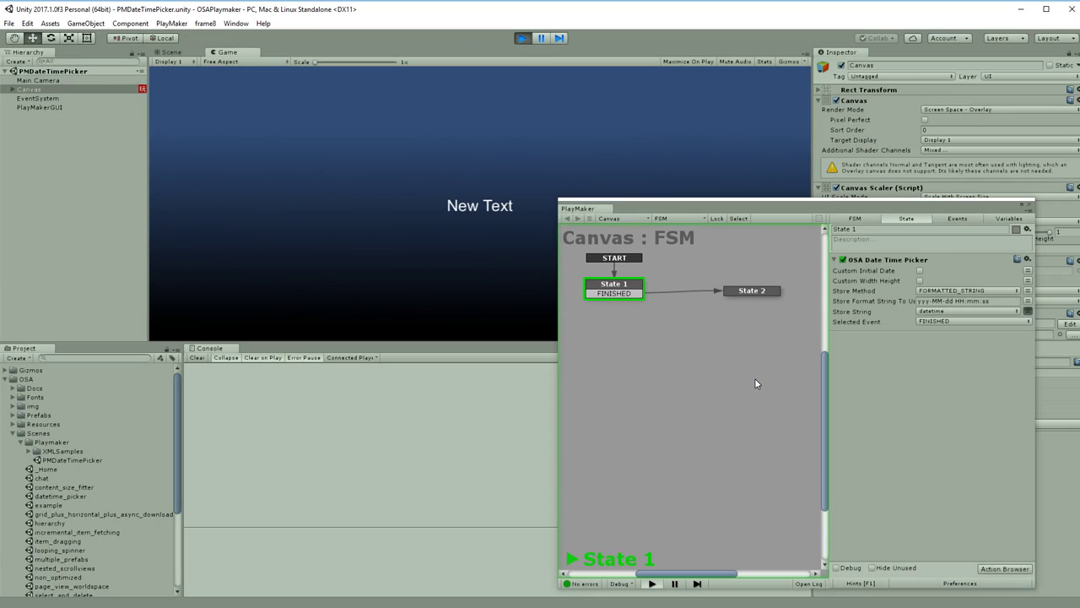
{"action": "left_click_drag", "start_coordinate": [640, 223], "coordinate": [692, 238]}
{"action": "left_click_drag", "start_coordinate": [557, 200], "coordinate": [564, 281]}
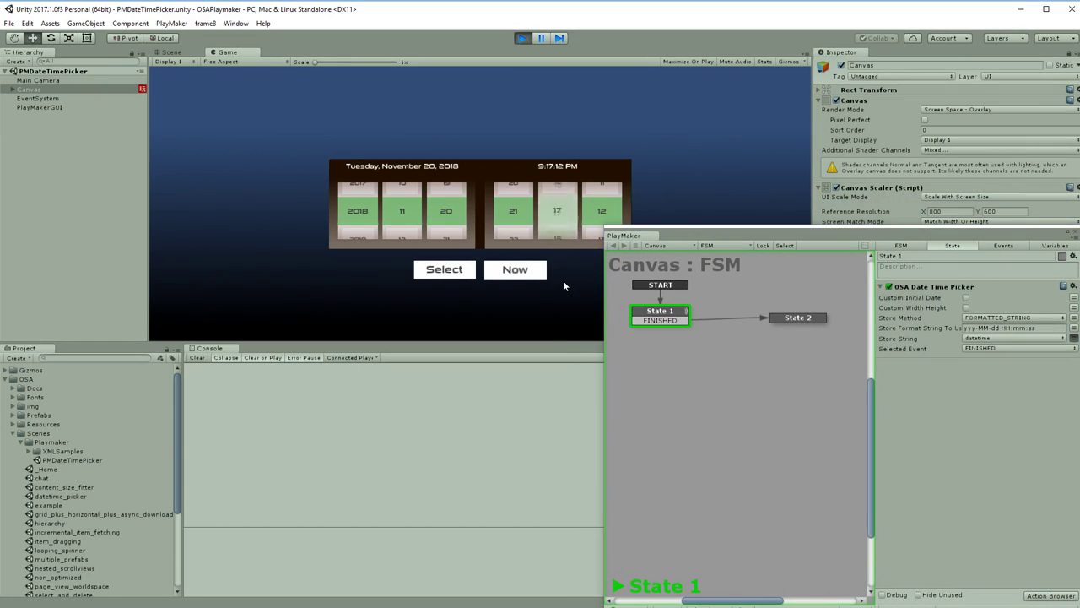
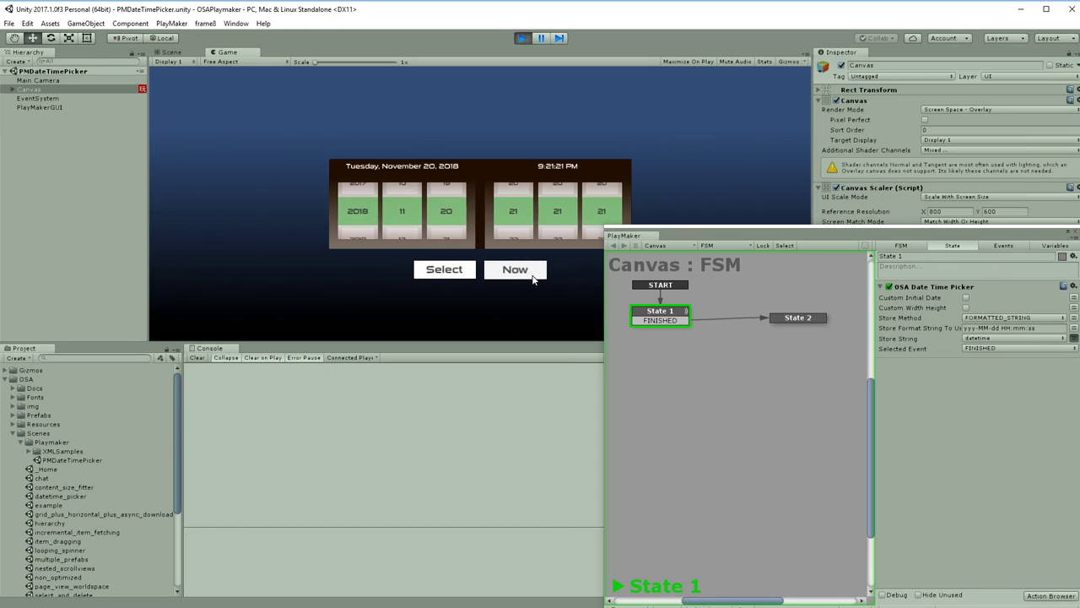
{"action": "left_click", "coordinate": [448, 274]}
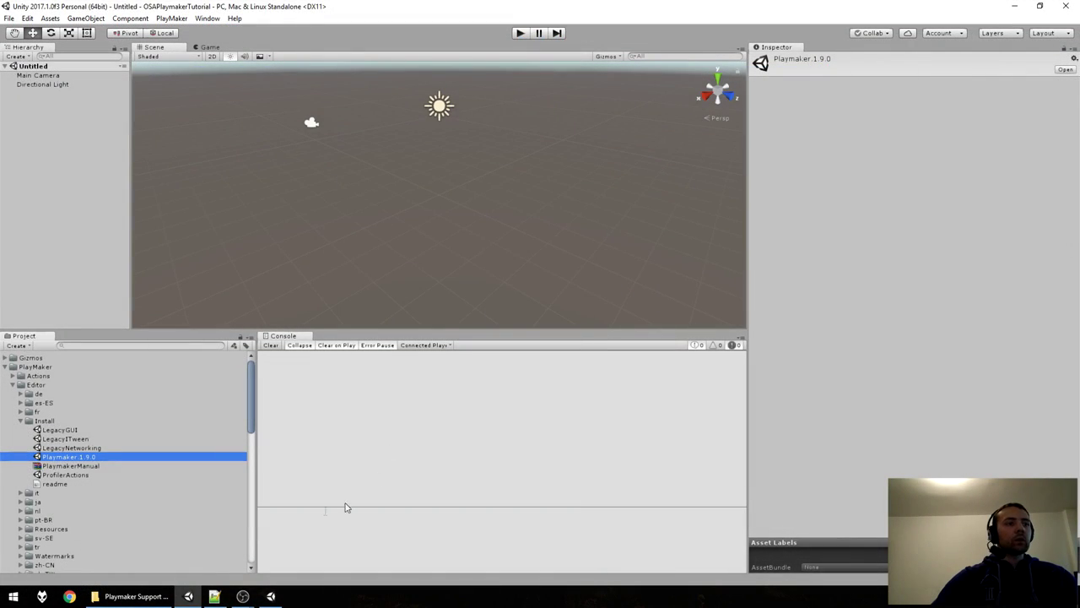
Step: Switch to script.txt in Notepad++ and review the Unity version requirement
{"action": "left_click", "coordinate": [214, 596]}
{"action": "left_click", "coordinate": [276, 155]}
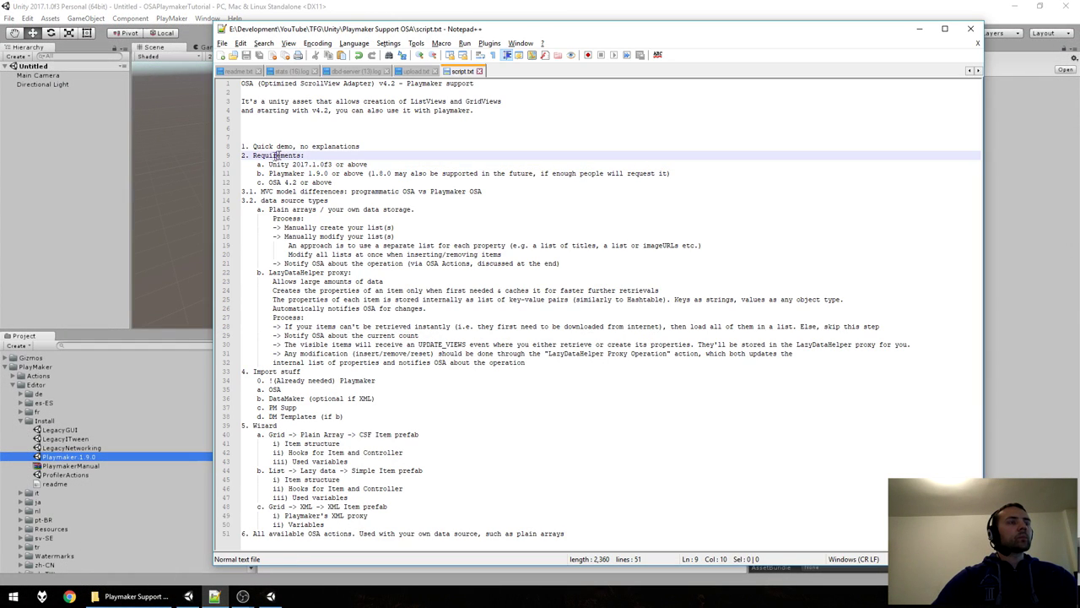
{"action": "left_click_drag", "start_coordinate": [243, 158], "coordinate": [362, 175]}
{"action": "left_click", "coordinate": [364, 182]}
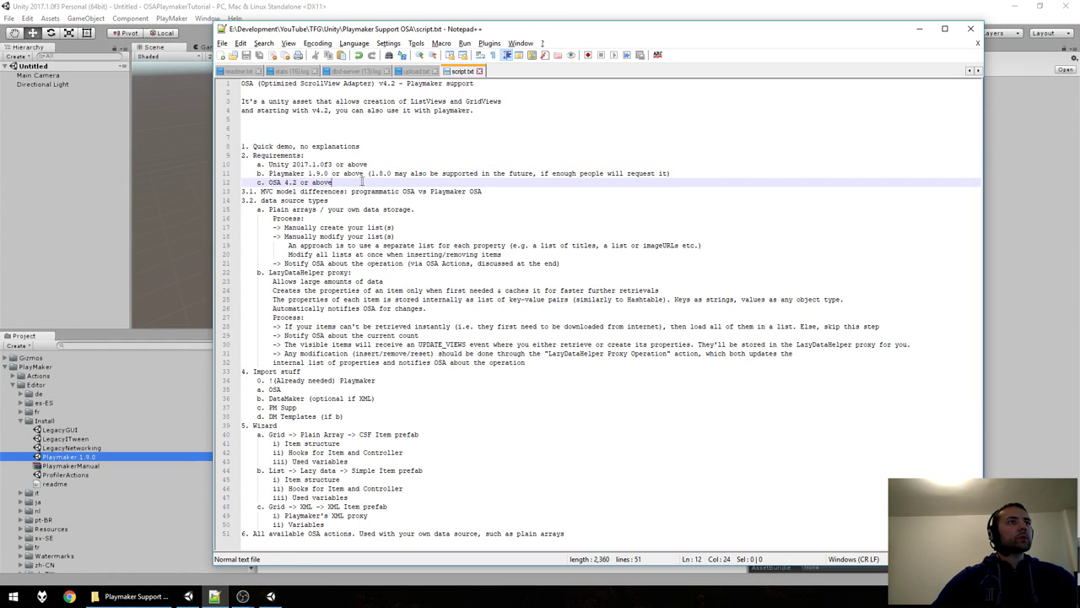
{"action": "left_click_drag", "start_coordinate": [294, 164], "coordinate": [333, 164]}
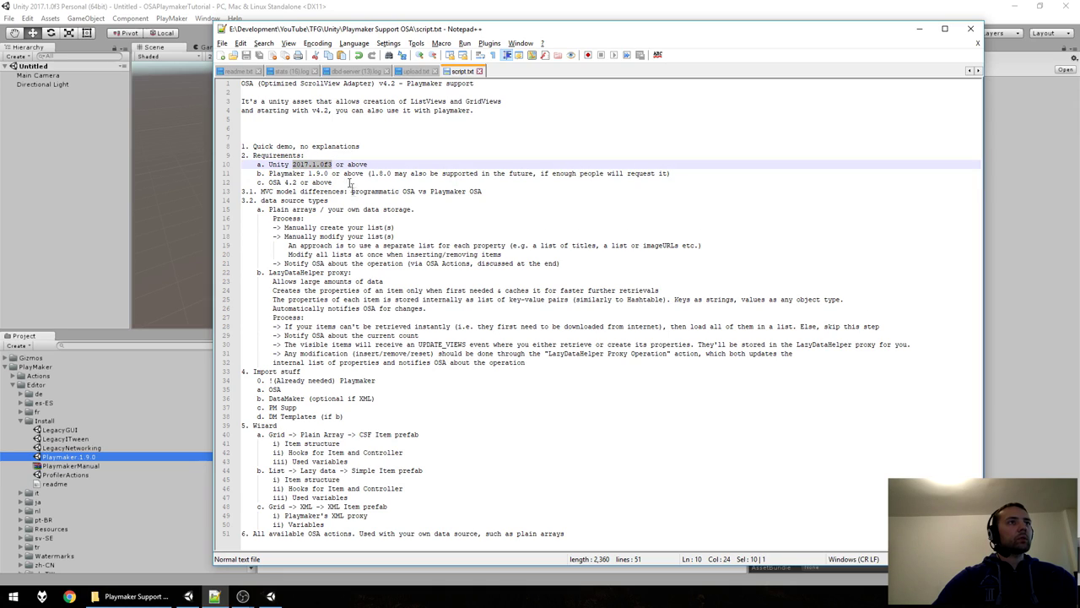
{"action": "left_click", "coordinate": [353, 180]}
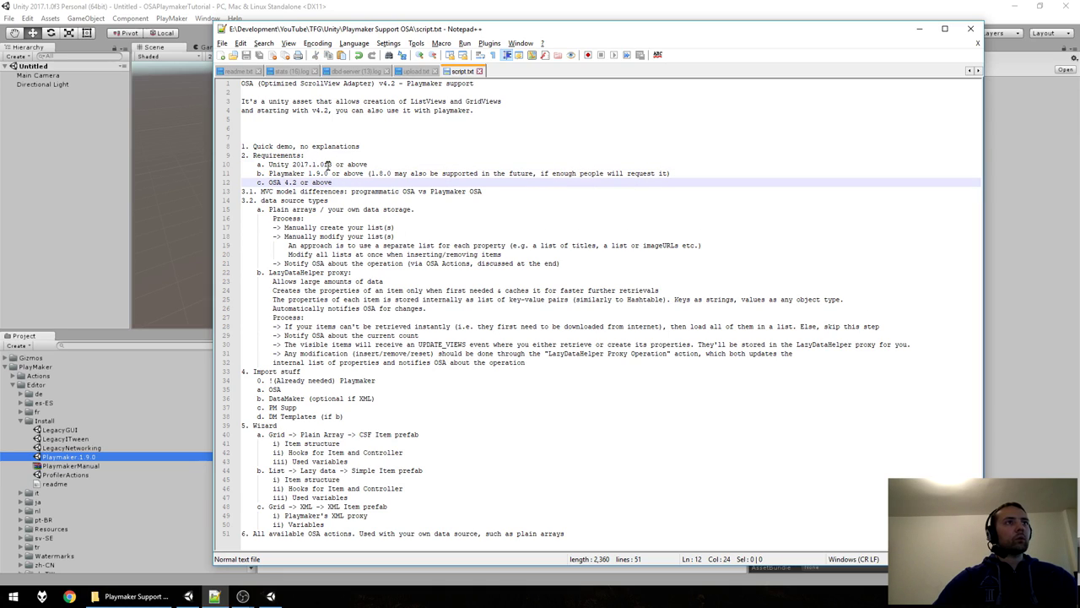
{"action": "left_click_drag", "start_coordinate": [334, 164], "coordinate": [292, 164]}
Step: Review the Playmaker and OSA version requirements in the script's Requirements section
{"action": "left_click", "coordinate": [284, 173]}
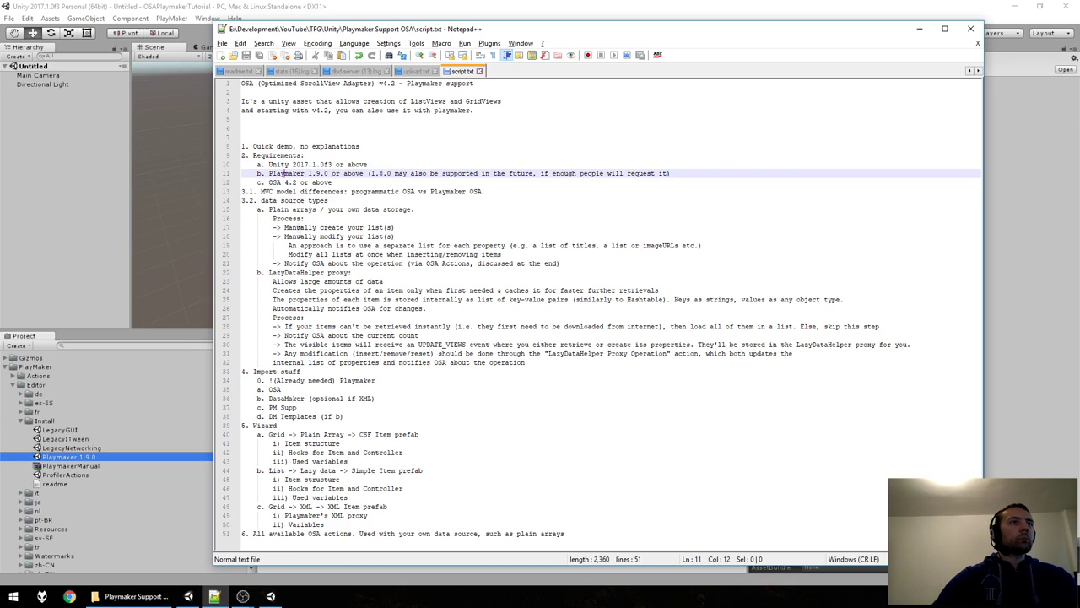
{"action": "left_click_drag", "start_coordinate": [308, 173], "coordinate": [391, 177]}
{"action": "left_click", "coordinate": [352, 173]}
{"action": "left_click", "coordinate": [382, 174]}
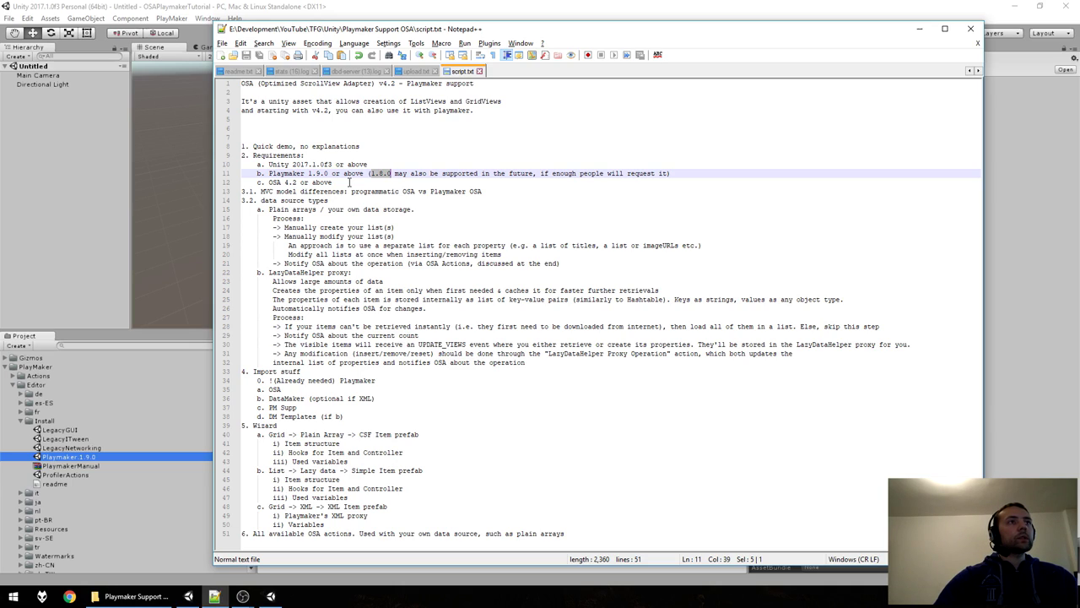
{"action": "mouse_move", "coordinate": [285, 183]}
{"action": "left_mouse_down"}
{"action": "mouse_move", "coordinate": [332, 183]}
{"action": "mouse_move", "coordinate": [274, 182]}
{"action": "left_mouse_up"}
{"action": "left_click_drag", "start_coordinate": [346, 182], "coordinate": [213, 153]}
{"action": "left_click", "coordinate": [379, 185]}
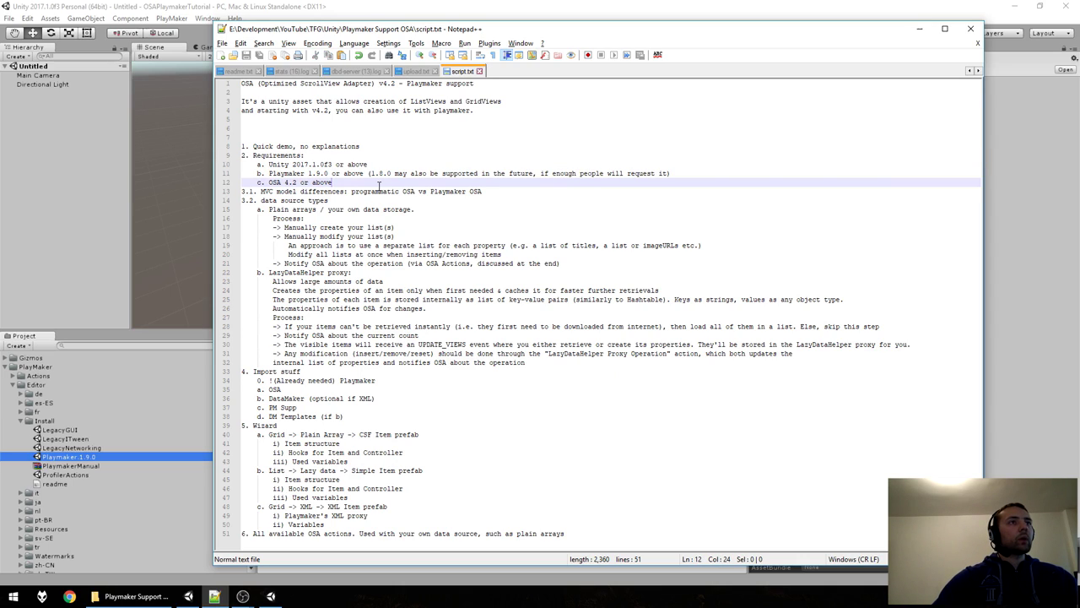
Step: Examine the script's section 3.1 on MVC model differences between programmatic OSA and Playmaker OSA
{"action": "left_click_drag", "start_coordinate": [243, 192], "coordinate": [566, 535]}
{"action": "left_click", "coordinate": [402, 299]}
{"action": "left_click", "coordinate": [364, 209]}
{"action": "left_click", "coordinate": [353, 192]}
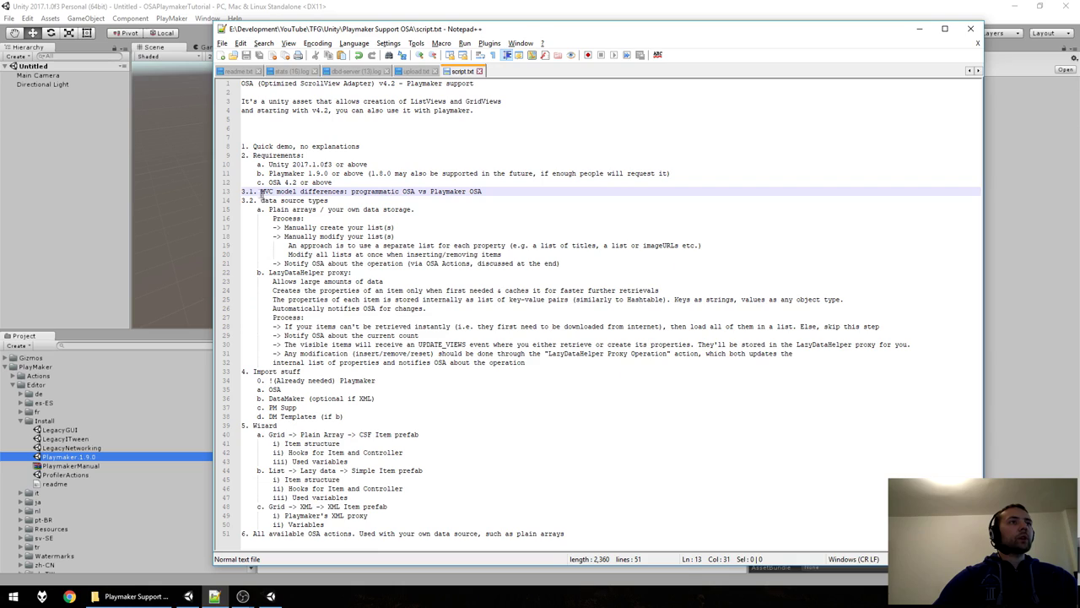
{"action": "left_click_drag", "start_coordinate": [261, 192], "coordinate": [343, 191]}
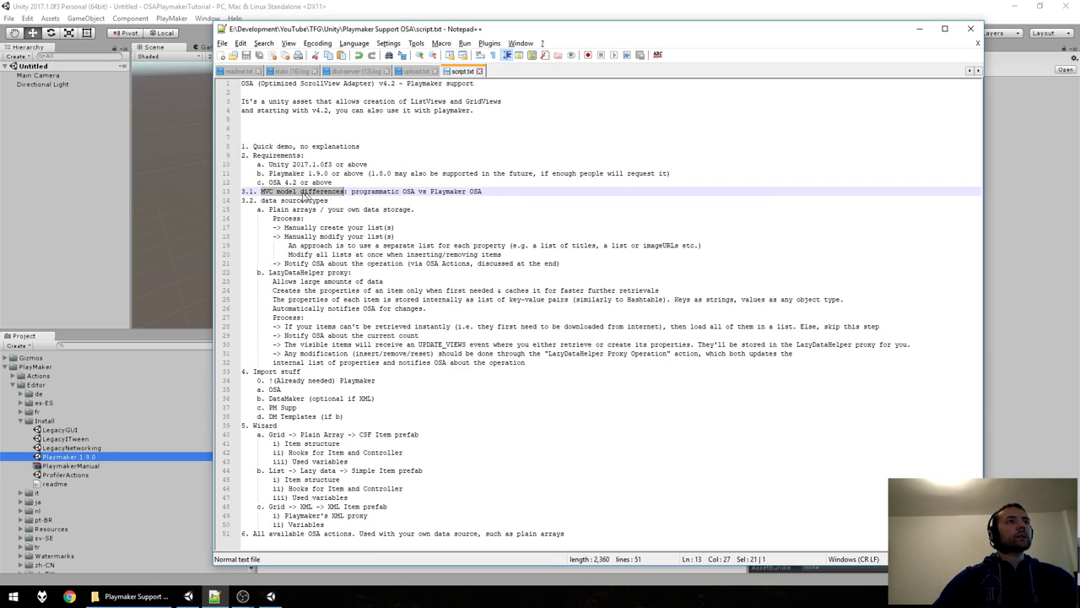
{"action": "left_click", "coordinate": [294, 192]}
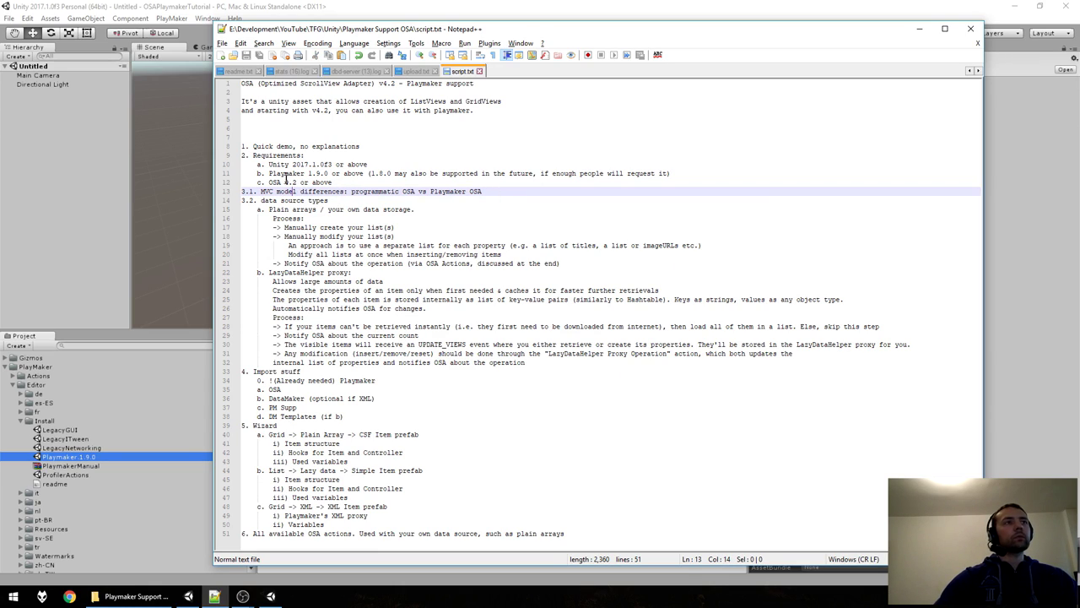
{"action": "double_click", "coordinate": [267, 191]}
{"action": "key", "text": "ctrl+Right"}
{"action": "key", "text": "ctrl+Right"}
{"action": "left_click_drag", "start_coordinate": [260, 191], "coordinate": [347, 191]}
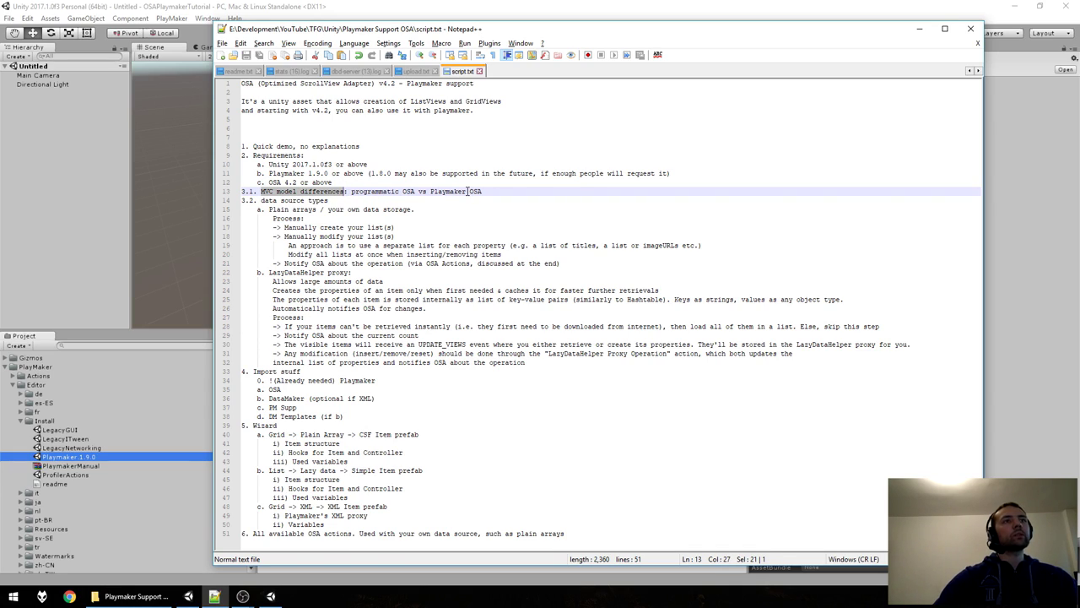
{"action": "left_click", "coordinate": [381, 191]}
{"action": "double_click", "coordinate": [264, 192]}
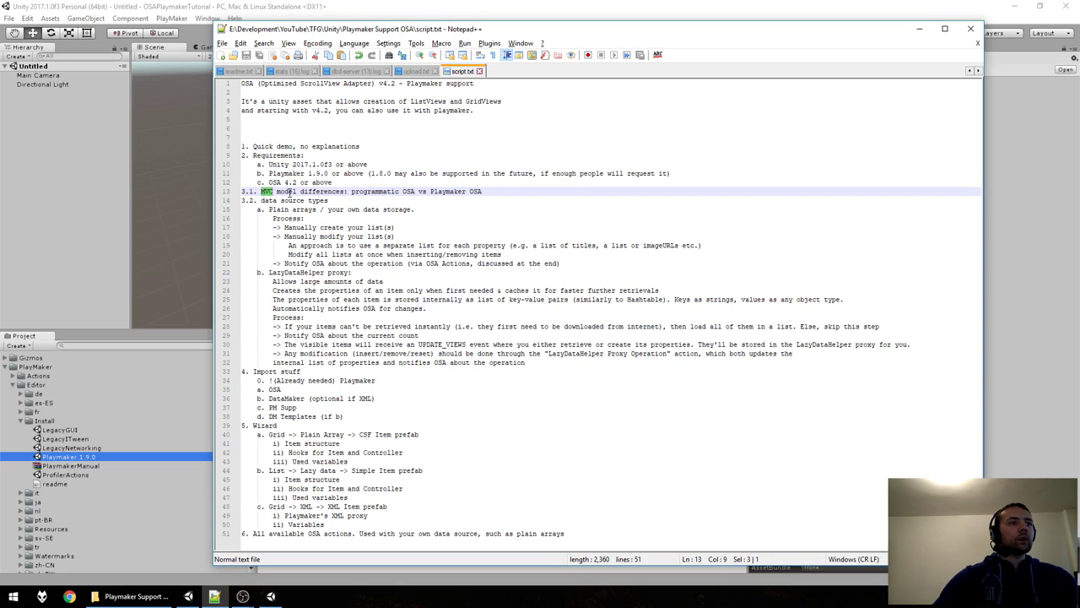
{"action": "left_click", "coordinate": [290, 192]}
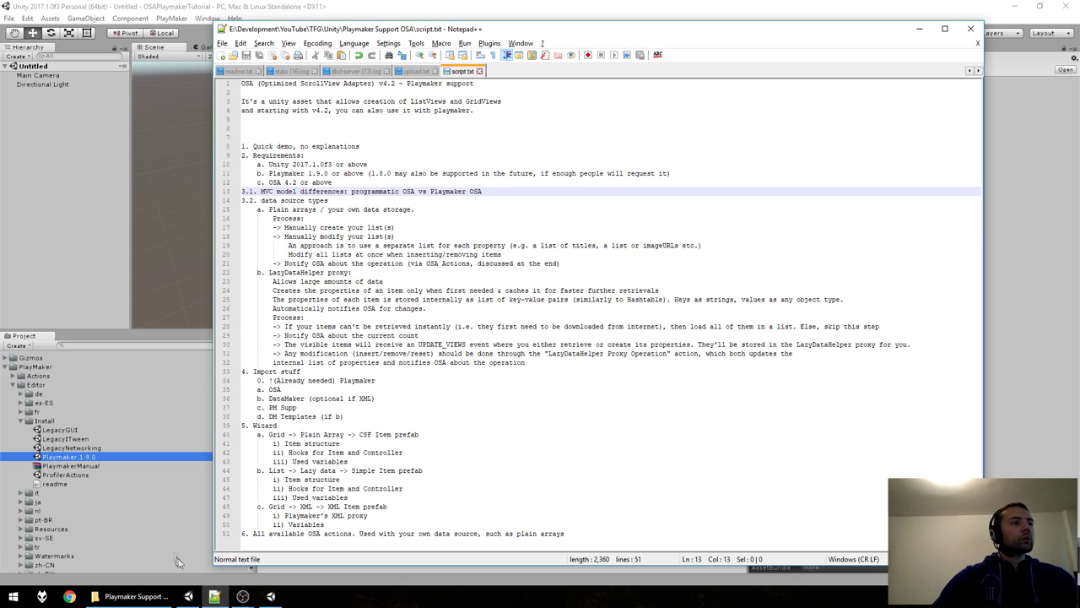
Step: Open the OSA Quick start - MVC.png diagram from the Playmaker Support OSA folder and place it beside the script notes
{"action": "left_click", "coordinate": [133, 595]}
{"action": "double_click", "coordinate": [497, 290]}
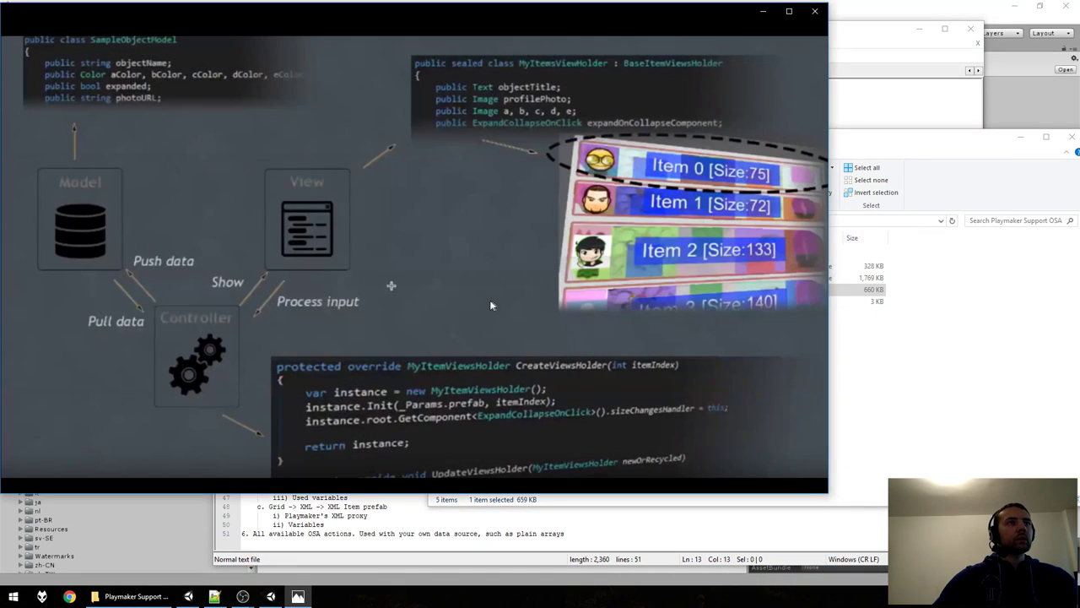
{"action": "left_click", "coordinate": [1022, 137]}
{"action": "left_click_drag", "start_coordinate": [402, 15], "coordinate": [569, 82]}
{"action": "left_click_drag", "start_coordinate": [333, 85], "coordinate": [675, 167]}
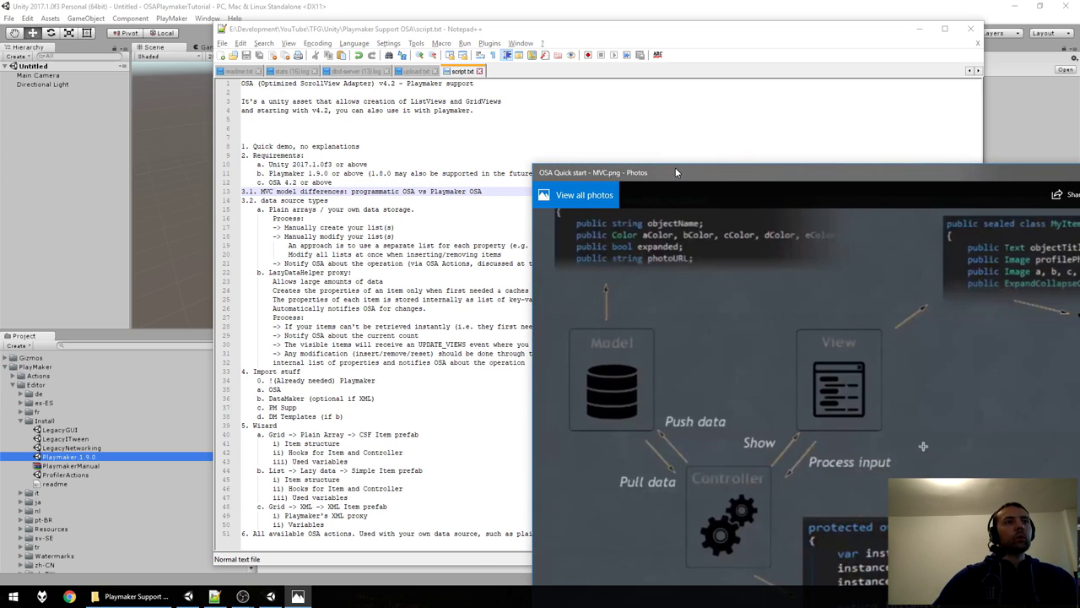
{"action": "left_click_drag", "start_coordinate": [675, 167], "coordinate": [684, 166]}
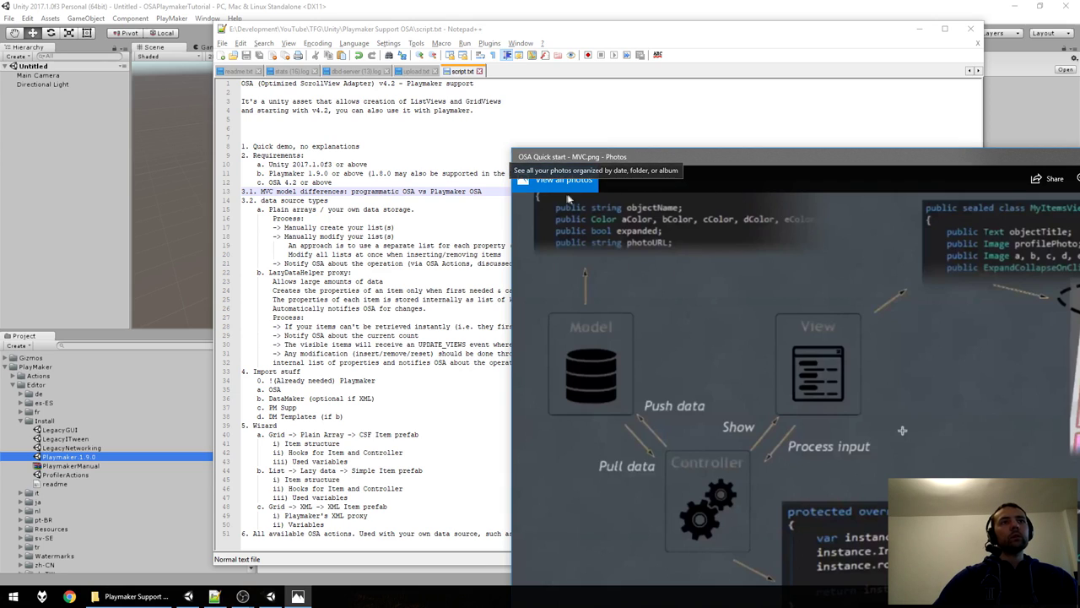
Step: Examine the Model, View and Controller parts of the MVC diagram, repositioning the image window over the script as needed
{"action": "left_click_drag", "start_coordinate": [703, 160], "coordinate": [696, 145]}
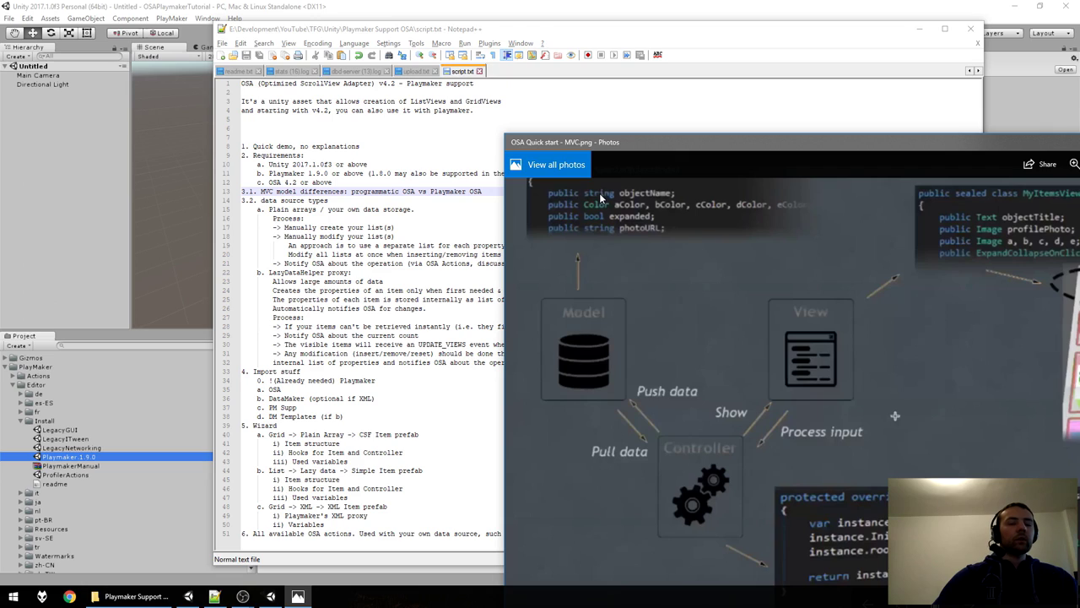
{"action": "left_click_drag", "start_coordinate": [658, 152], "coordinate": [672, 149]}
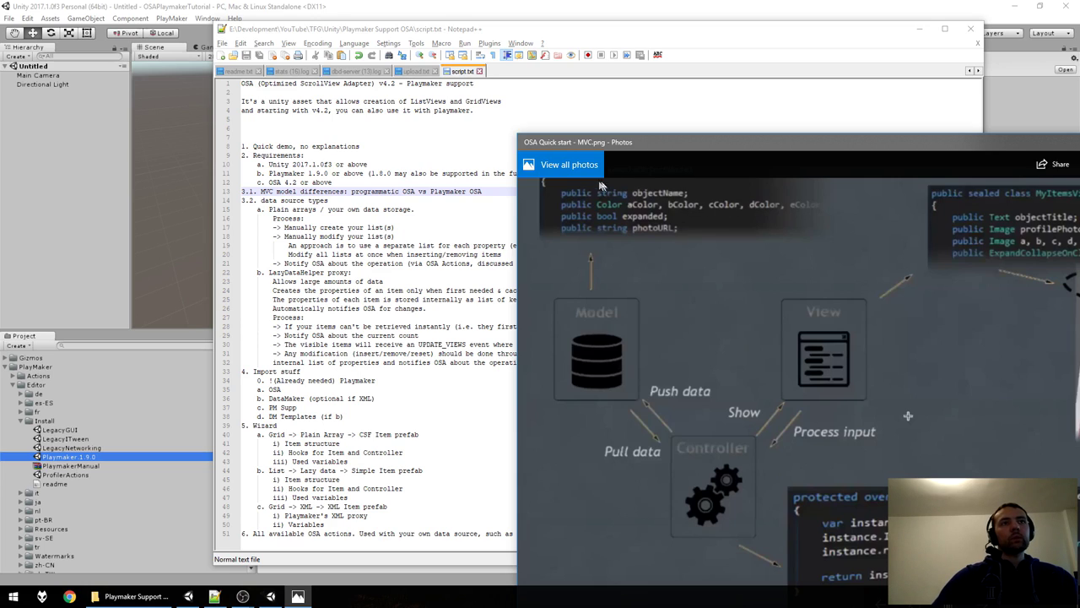
{"action": "left_click_drag", "start_coordinate": [670, 148], "coordinate": [665, 145]}
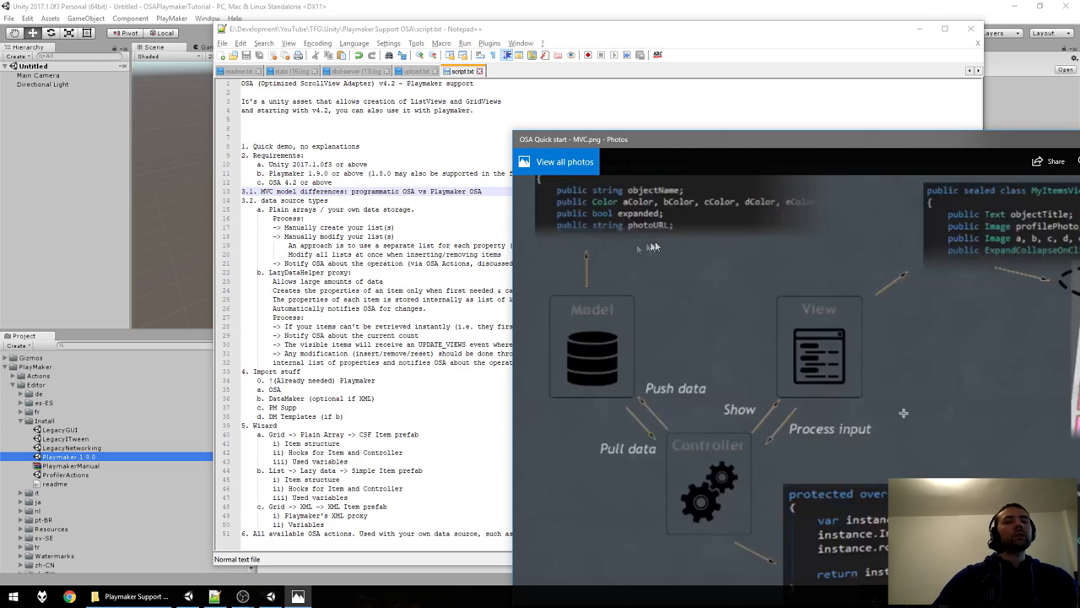
{"action": "left_click_drag", "start_coordinate": [690, 146], "coordinate": [574, 163]}
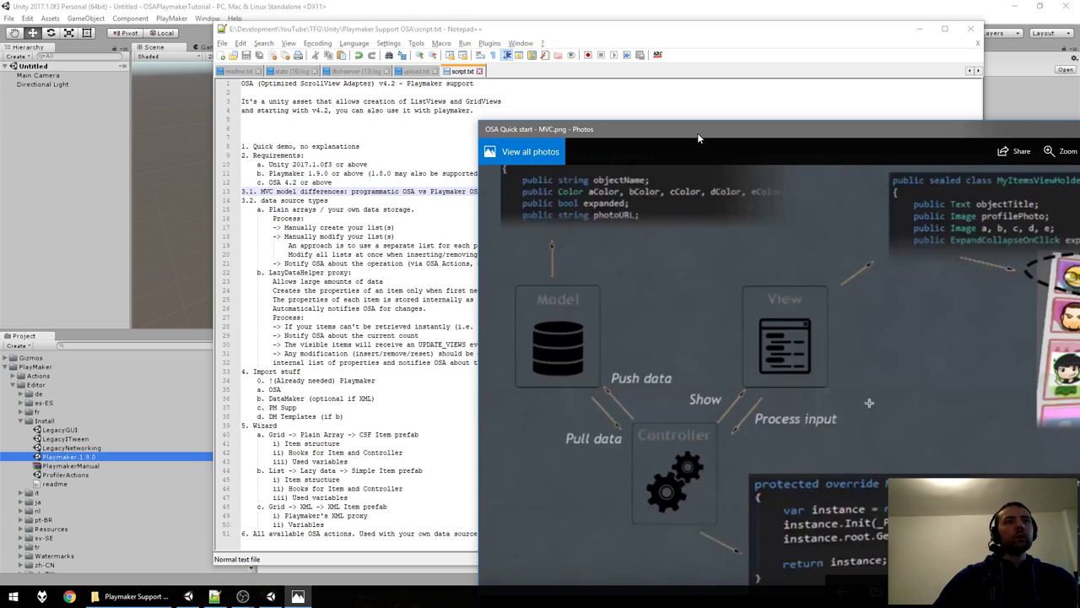
{"action": "left_click_drag", "start_coordinate": [697, 132], "coordinate": [680, 102]}
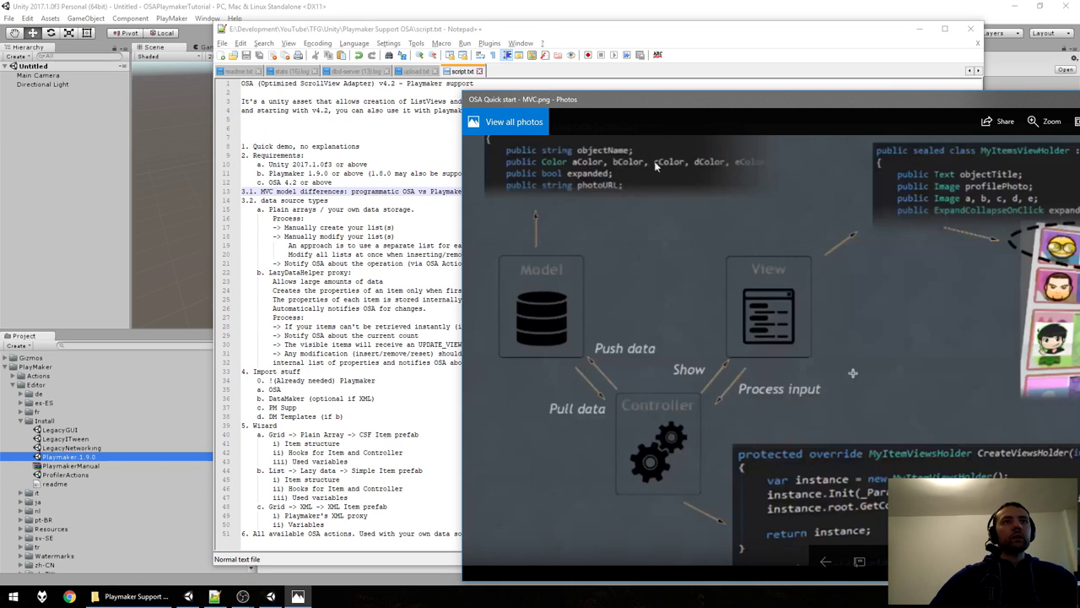
{"action": "left_click_drag", "start_coordinate": [676, 103], "coordinate": [562, 79]}
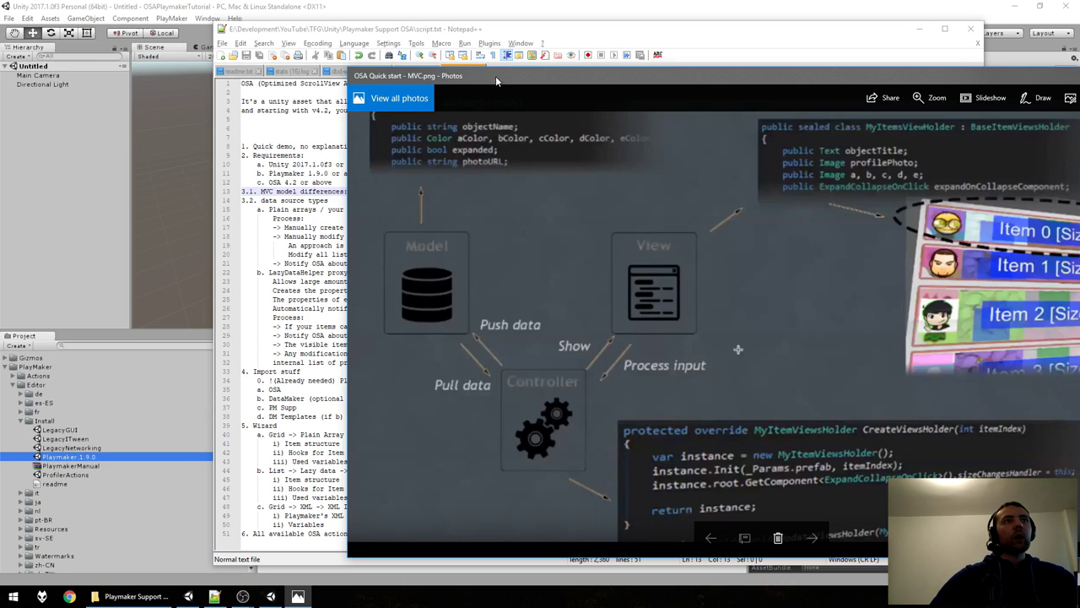
{"action": "left_click_drag", "start_coordinate": [495, 76], "coordinate": [529, 78]}
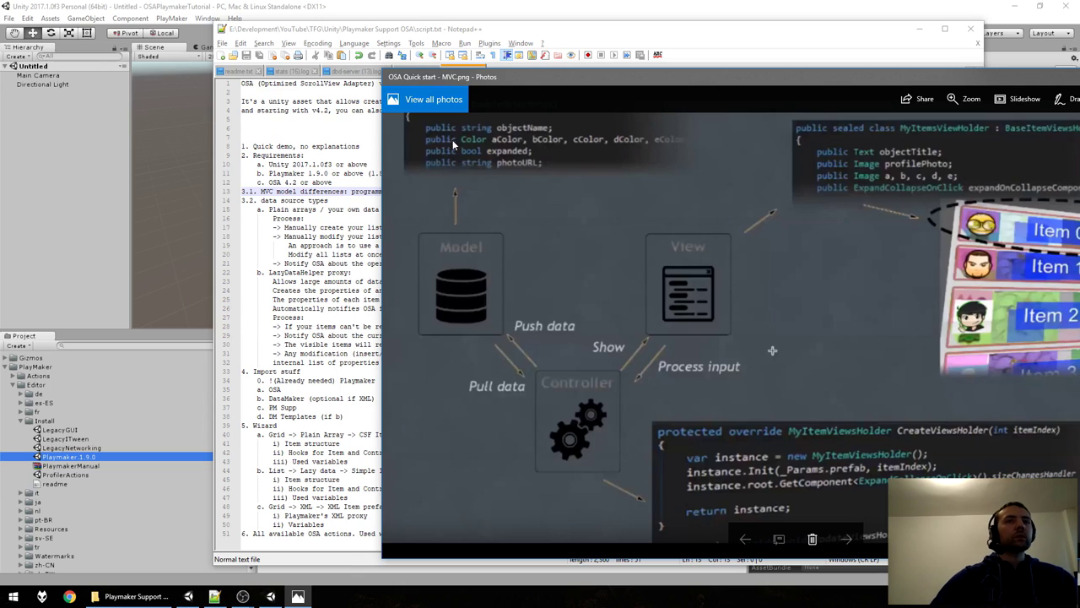
{"action": "left_click_drag", "start_coordinate": [532, 79], "coordinate": [662, 180]}
Step: Compare the script's notes on plain arrays and own data storage with the MVC diagram, then return to the script
{"action": "left_click_drag", "start_coordinate": [269, 209], "coordinate": [1006, 214]}
{"action": "left_click", "coordinate": [1007, 214]}
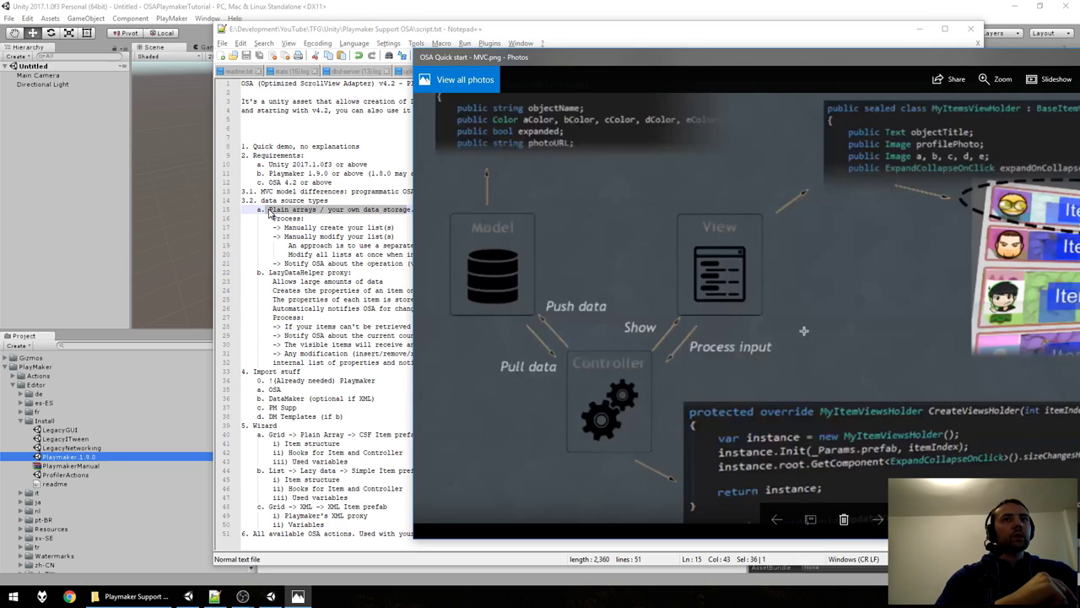
{"action": "left_click_drag", "start_coordinate": [576, 56], "coordinate": [503, 62]}
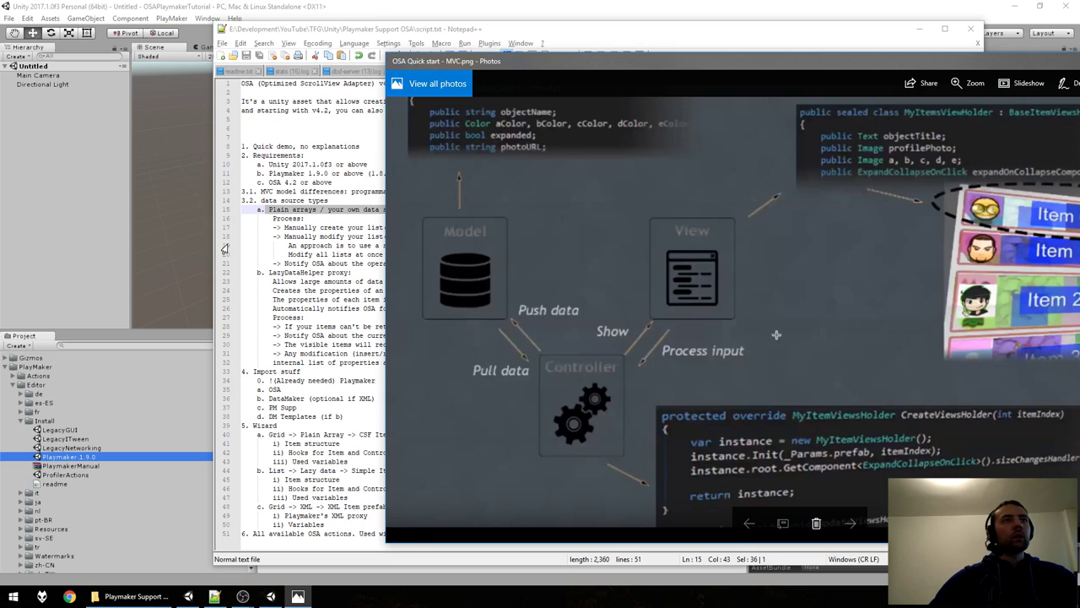
{"action": "left_click_drag", "start_coordinate": [635, 67], "coordinate": [625, 67]}
{"action": "left_click_drag", "start_coordinate": [604, 60], "coordinate": [646, 62]}
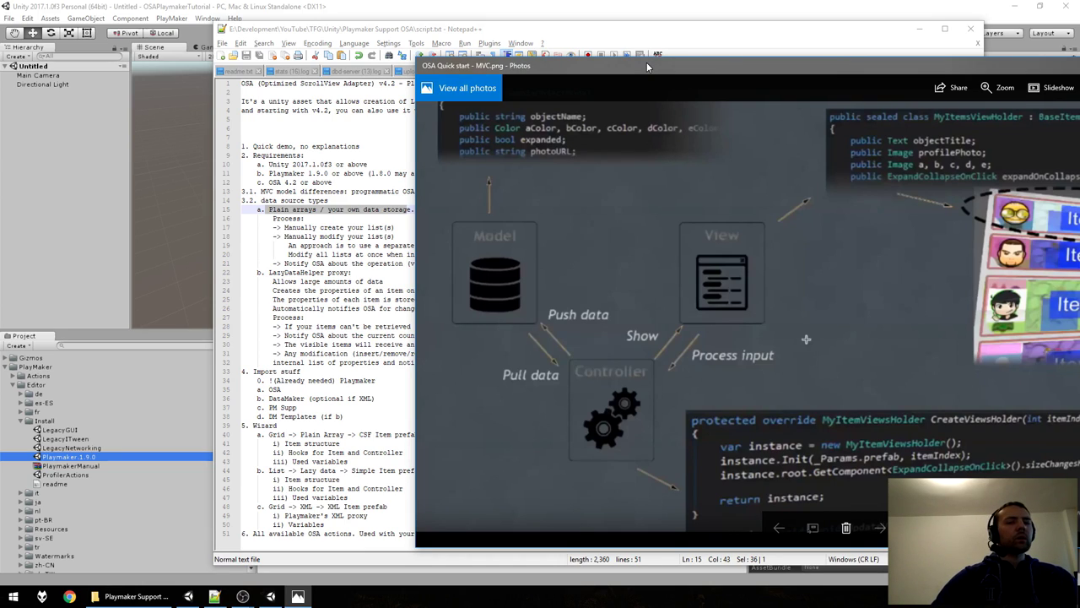
{"action": "left_click_drag", "start_coordinate": [646, 62], "coordinate": [681, 52]}
{"action": "left_click", "coordinate": [304, 264]}
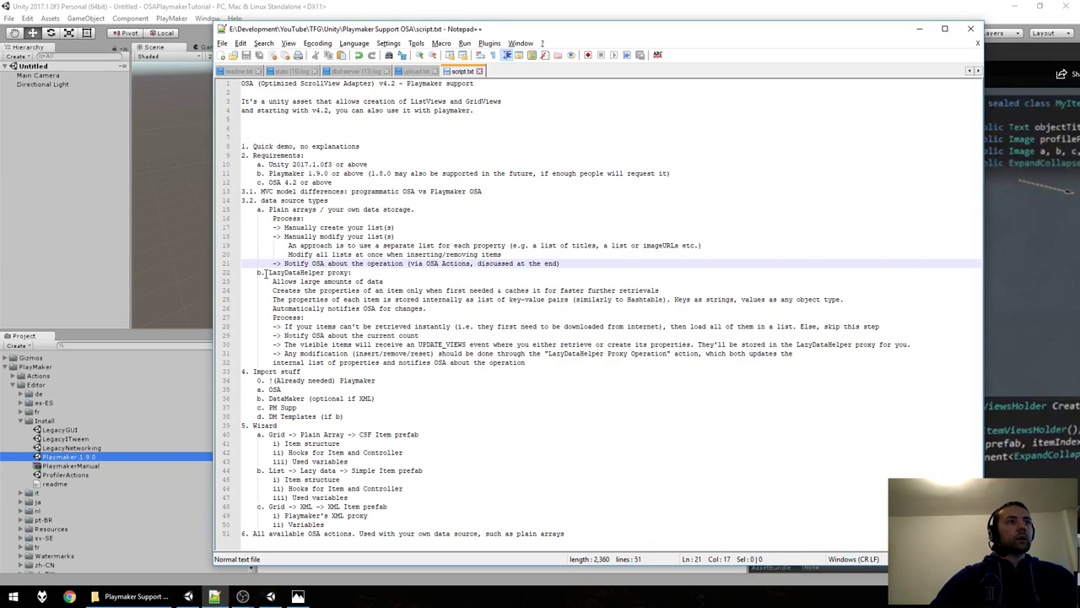
Step: Look over the script's LazyDataHelper proxy notes and close the MVC diagram image
{"action": "left_click_drag", "start_coordinate": [270, 273], "coordinate": [447, 341]}
{"action": "left_click", "coordinate": [454, 338]}
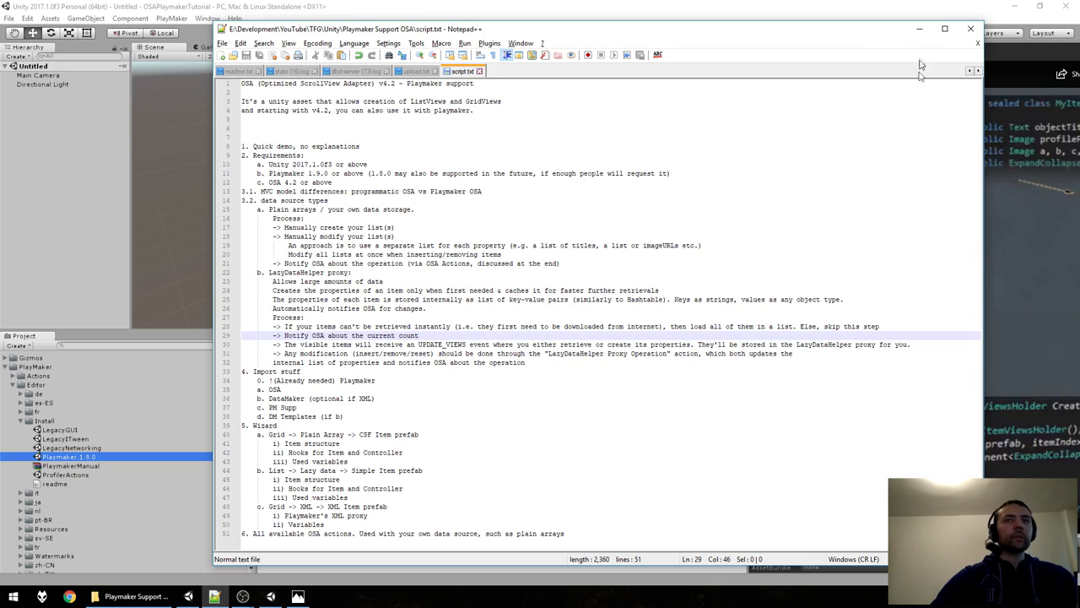
{"action": "left_click", "coordinate": [1014, 71]}
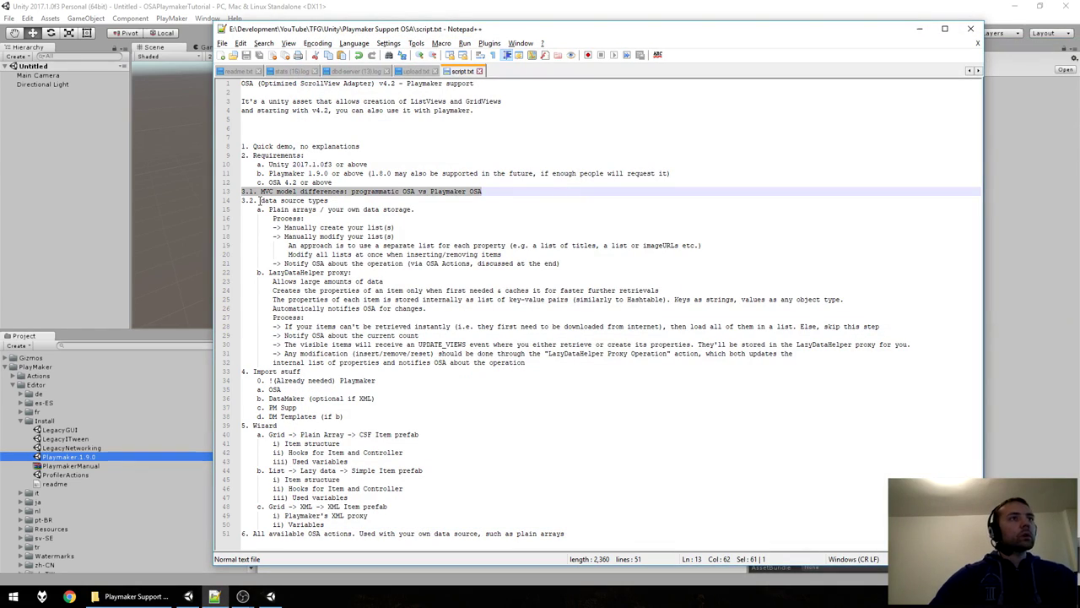
Step: Examine section 3.2 on data source types, highlighting the plain arrays and LazyDataHelper proxy headings in the script
{"action": "left_click", "coordinate": [260, 200]}
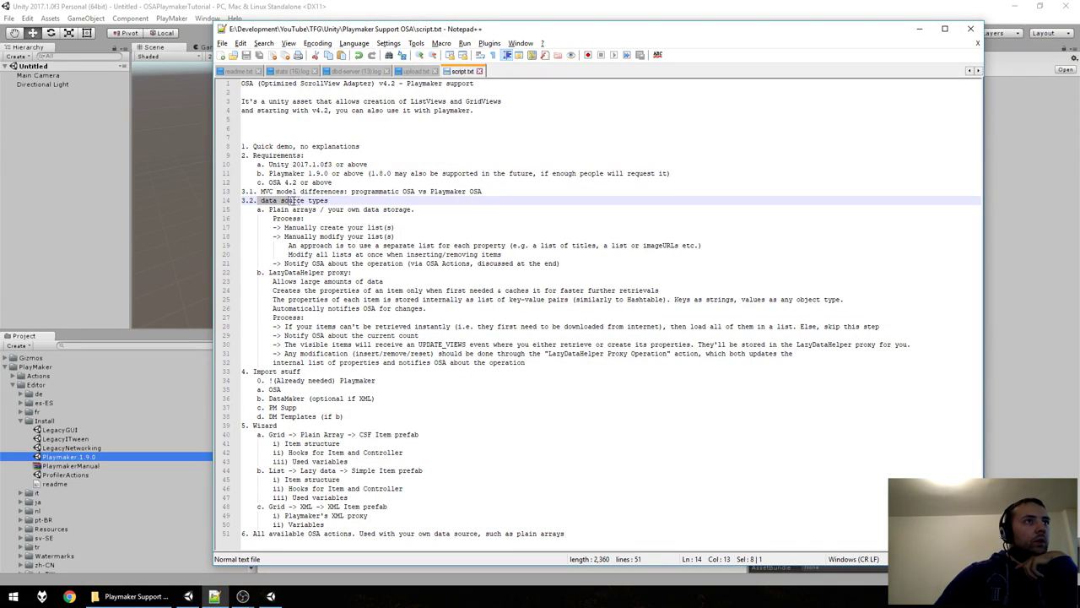
{"action": "left_click_drag", "start_coordinate": [270, 209], "coordinate": [320, 218]}
{"action": "left_click_drag", "start_coordinate": [257, 209], "coordinate": [314, 210]}
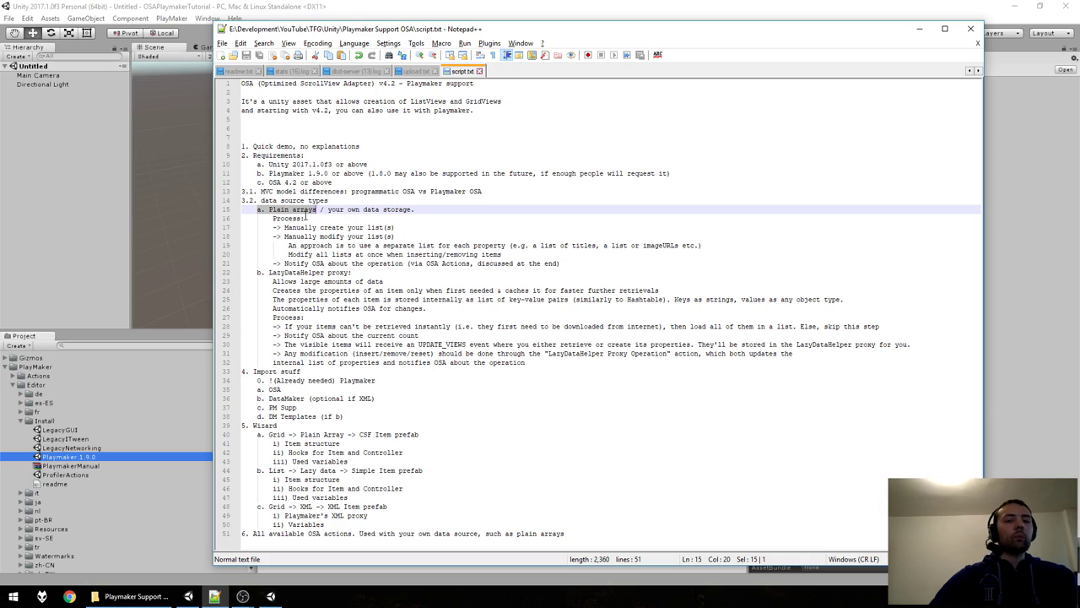
{"action": "left_click_drag", "start_coordinate": [258, 209], "coordinate": [297, 211]}
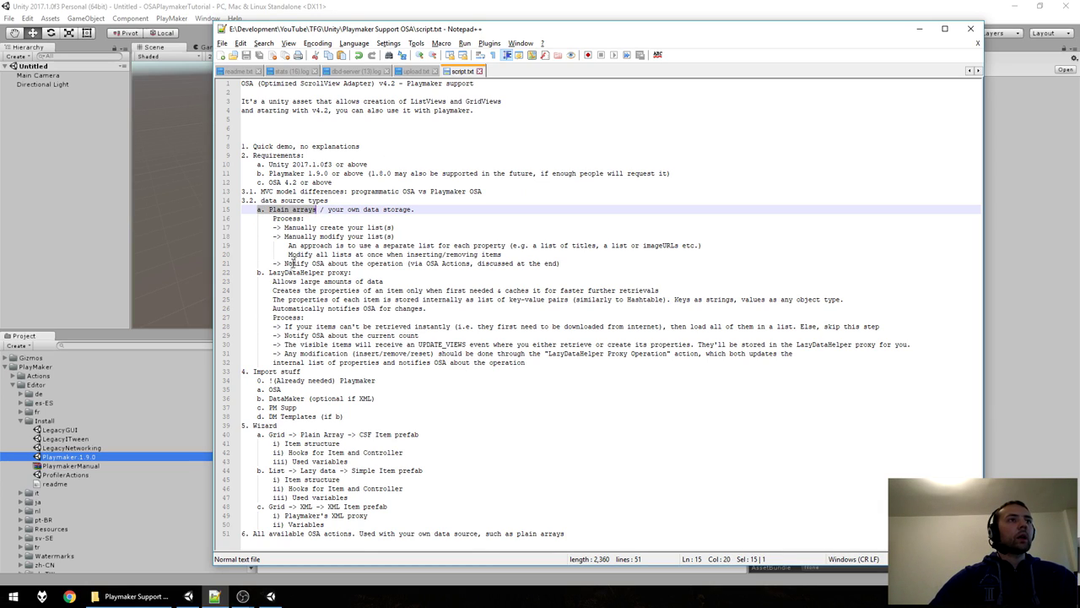
{"action": "left_click_drag", "start_coordinate": [269, 272], "coordinate": [324, 273]}
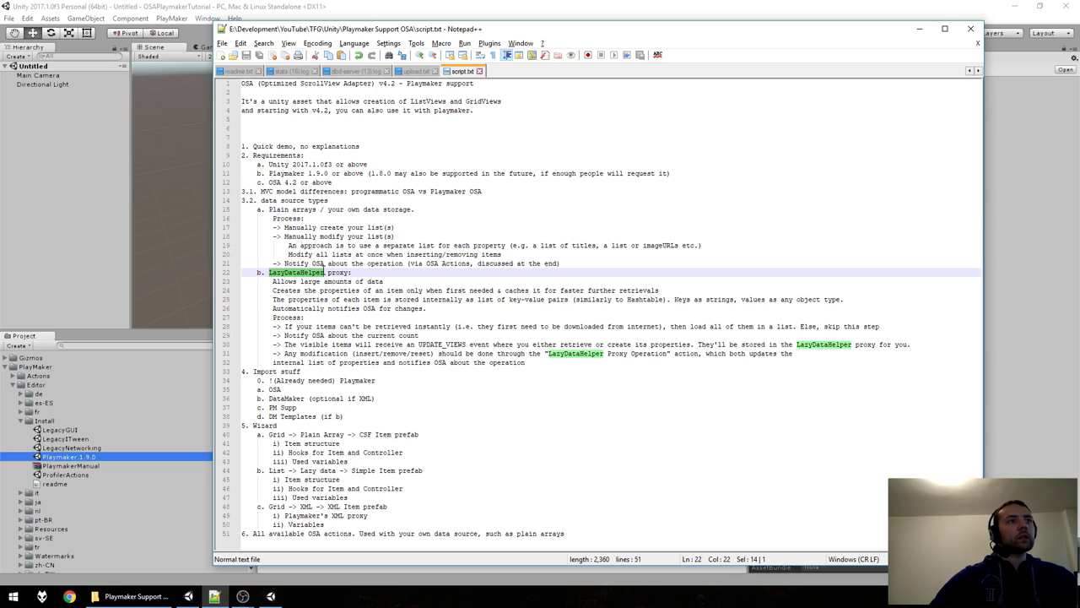
{"action": "left_click", "coordinate": [337, 273]}
Step: Highlight the whole plain arrays / your own data storage section of the script, then only its heading text
{"action": "left_click_drag", "start_coordinate": [269, 210], "coordinate": [567, 263]}
{"action": "left_click_drag", "start_coordinate": [270, 209], "coordinate": [568, 265]}
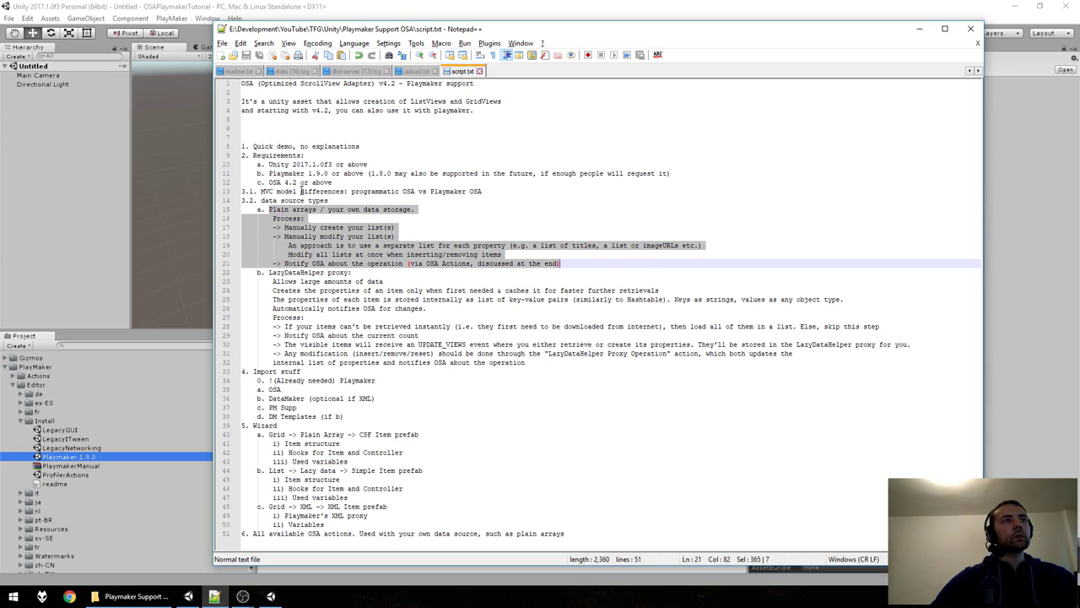
{"action": "left_click", "coordinate": [292, 218]}
{"action": "left_click_drag", "start_coordinate": [270, 210], "coordinate": [415, 210]}
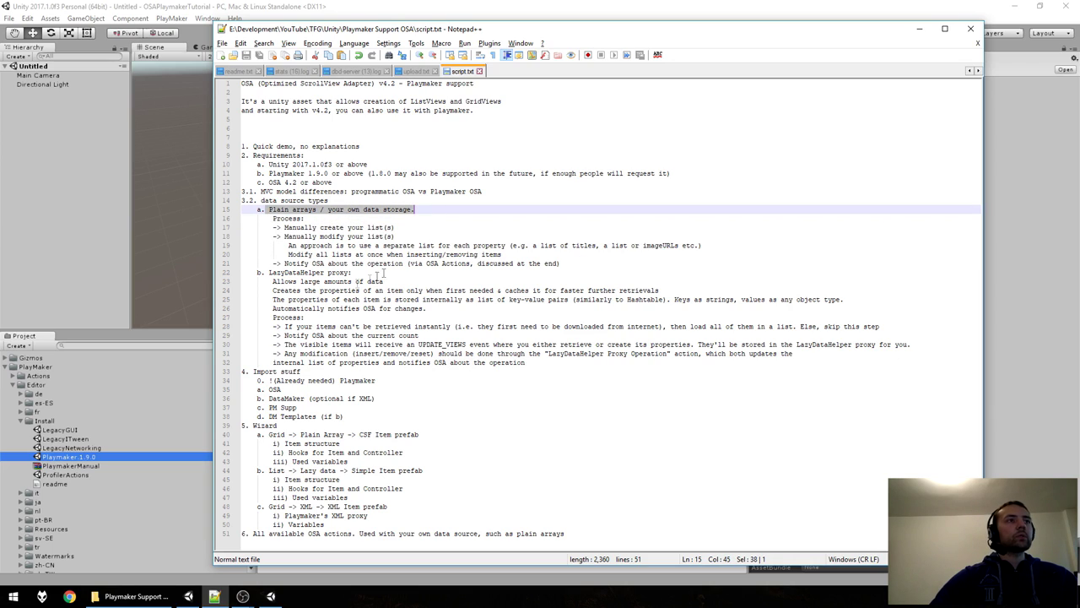